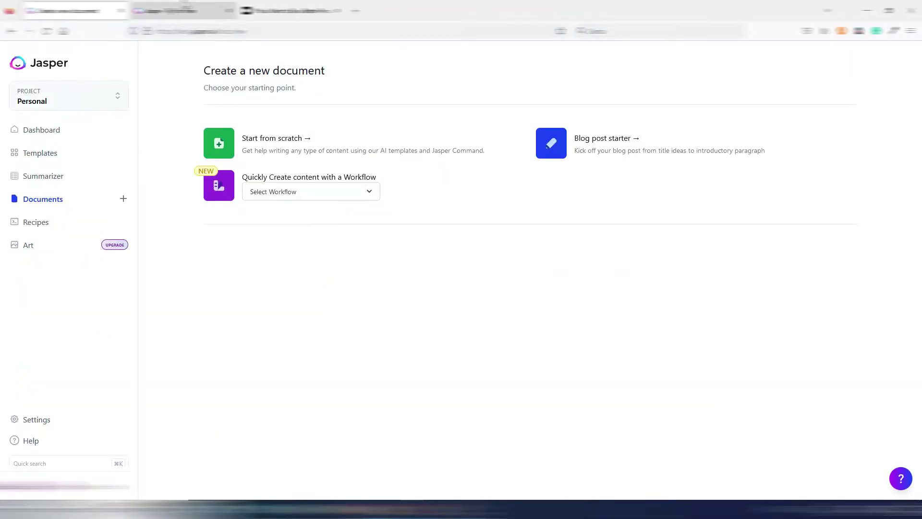
# Look at the Jasper free trial offer page and return to the new document page.
pyautogui.click(183, 10)
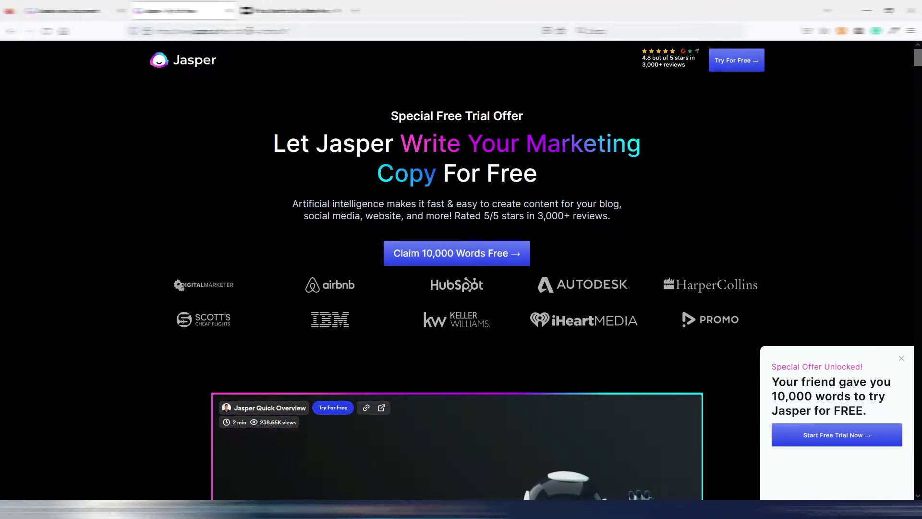
pyautogui.hotkey('ctrl', 'shift', 'Tab')
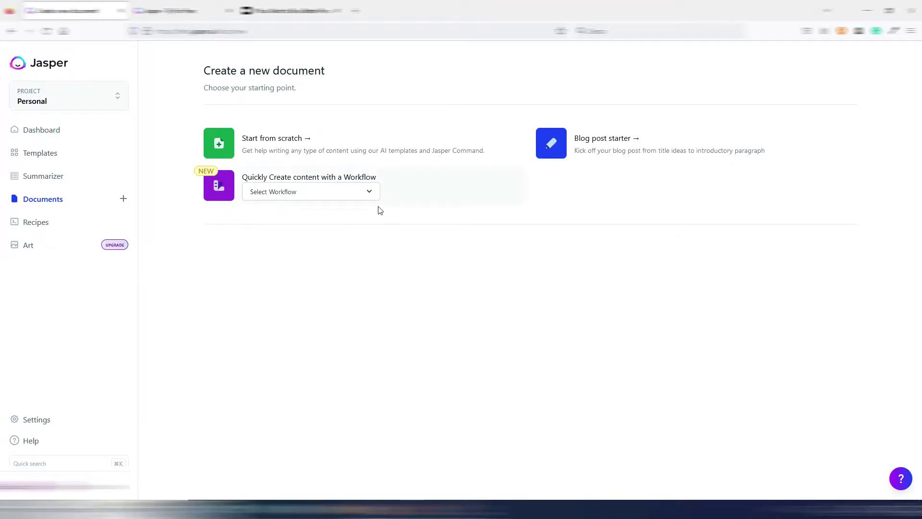
# Create a new document with the Blog Post Workflow.
pyautogui.click(371, 193)
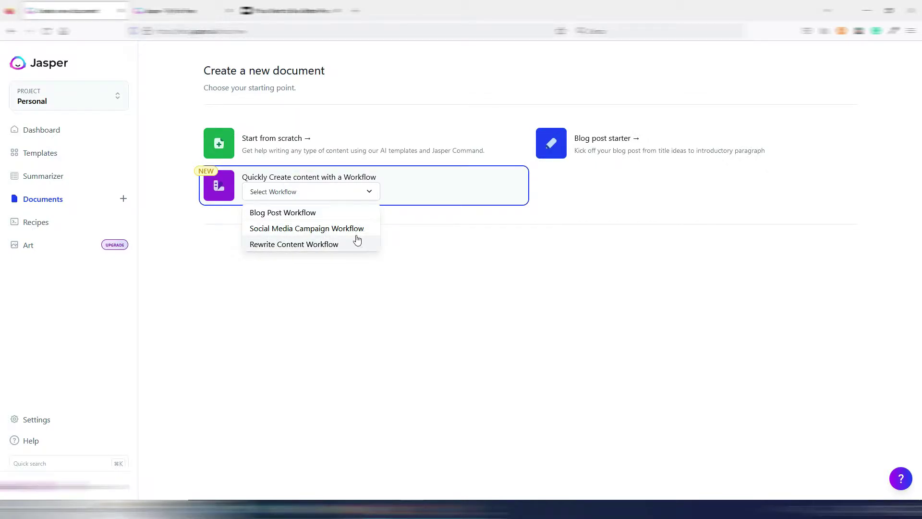
pyautogui.click(325, 237)
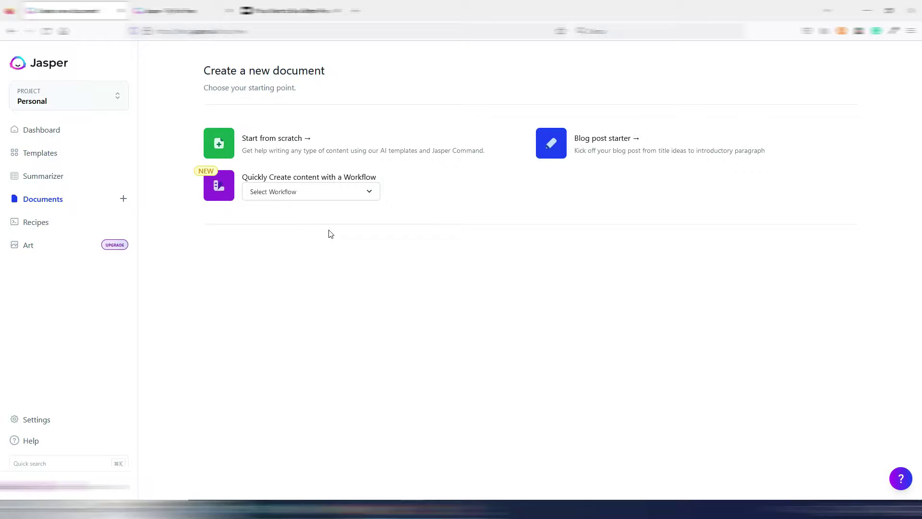
pyautogui.click(318, 193)
pyautogui.click(319, 193)
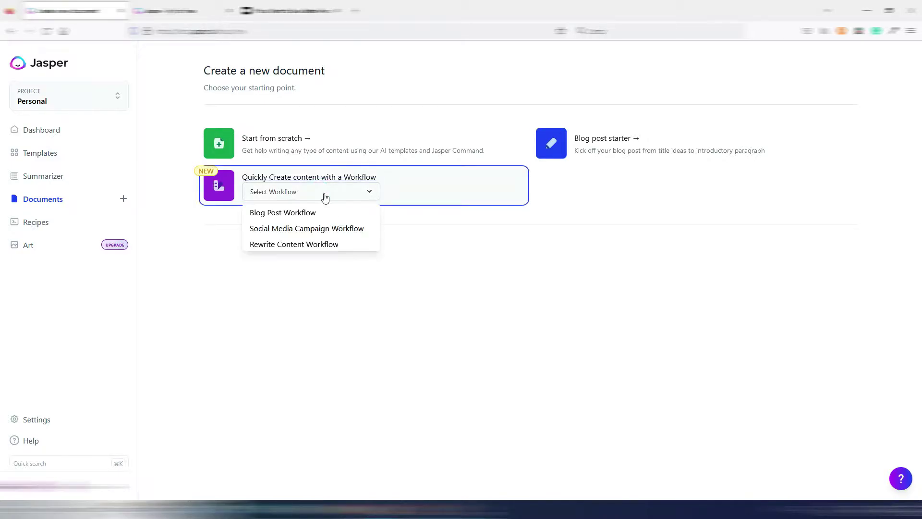
pyautogui.click(287, 213)
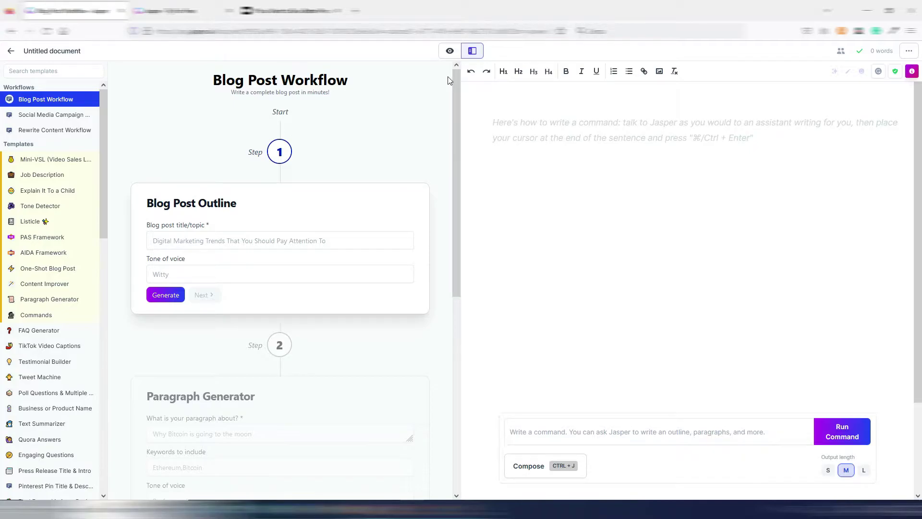
# Generate a blog post outline for "If You Want to Be a Better Person, Do These 7 Things" in a witty tone.
pyautogui.click(191, 241)
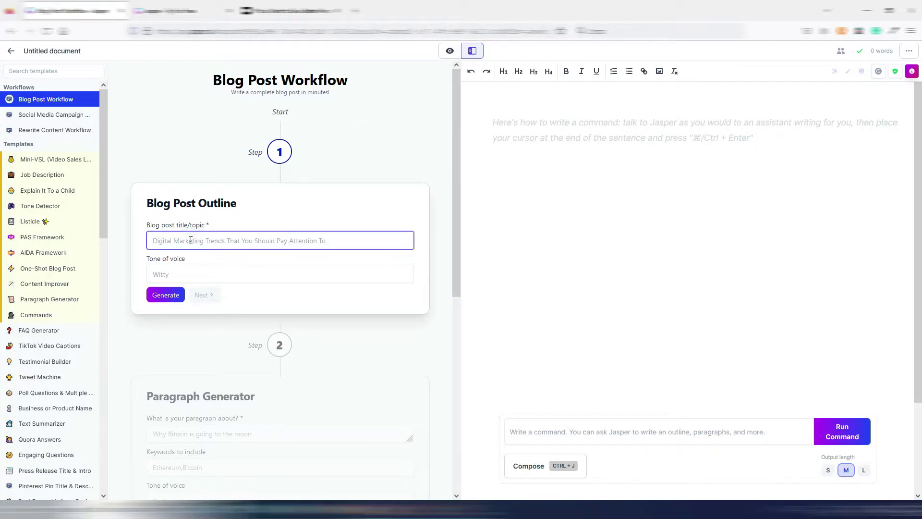
pyautogui.write('If You Want to Be a Better Person, Do These 7 Things')
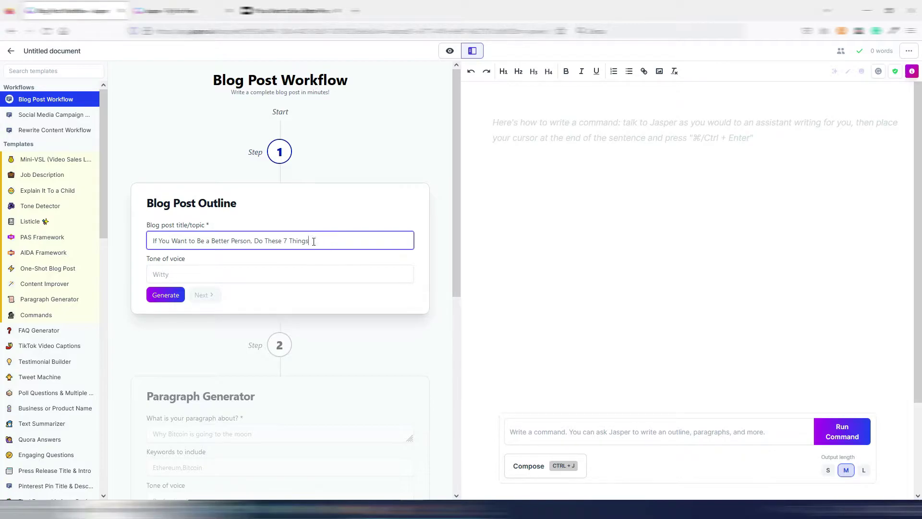
pyautogui.doubleClick(285, 240)
pyautogui.click(254, 273)
pyautogui.write('witty')
pyautogui.click(213, 288)
pyautogui.click(166, 298)
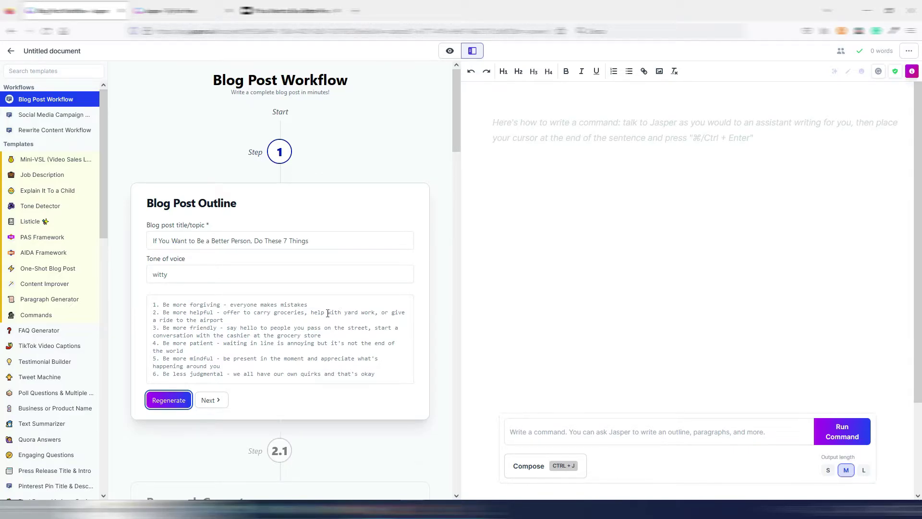
# Review the generated outline points and change the number in the blog post title to 6.
pyautogui.moveTo(225, 311); pyautogui.dragTo(224, 321)
pyautogui.click(290, 330)
pyautogui.moveTo(159, 373); pyautogui.dragTo(146, 307)
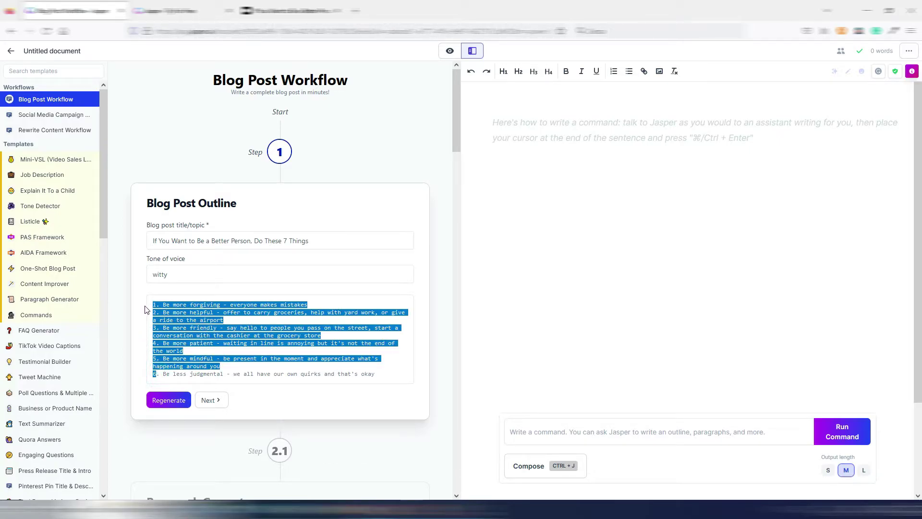
pyautogui.click(287, 241)
pyautogui.write('6')
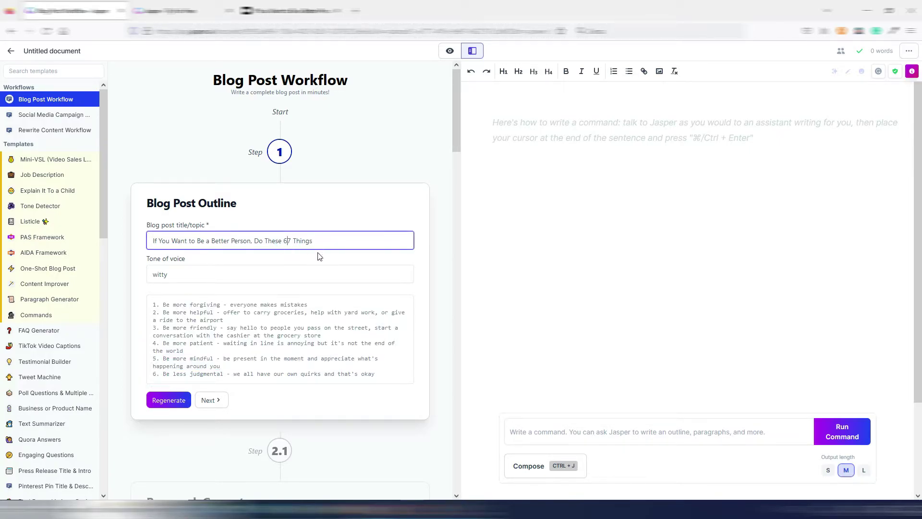
pyautogui.press('Delete')
pyautogui.click(316, 318)
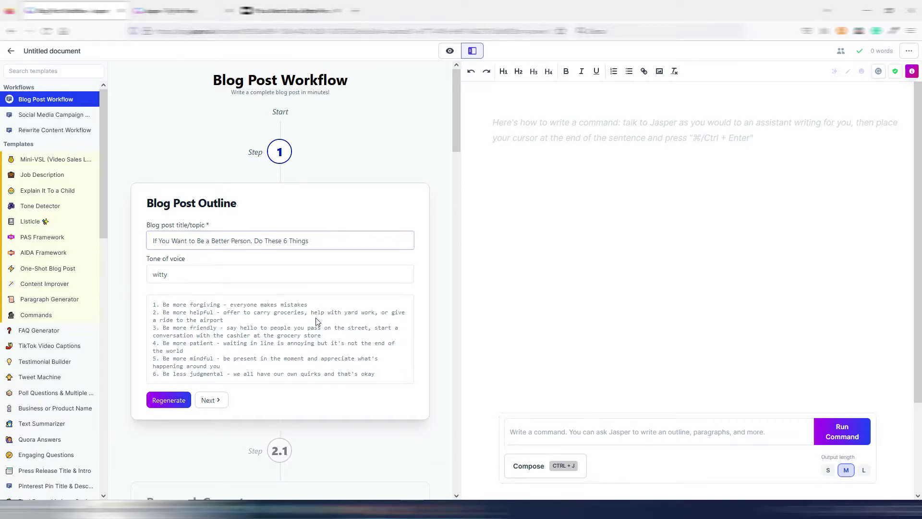
# Look through the workflow steps, accept the outline, then generate the "Be more forgiving" paragraph and add it to the document.
pyautogui.scroll(-1, 316, 318)
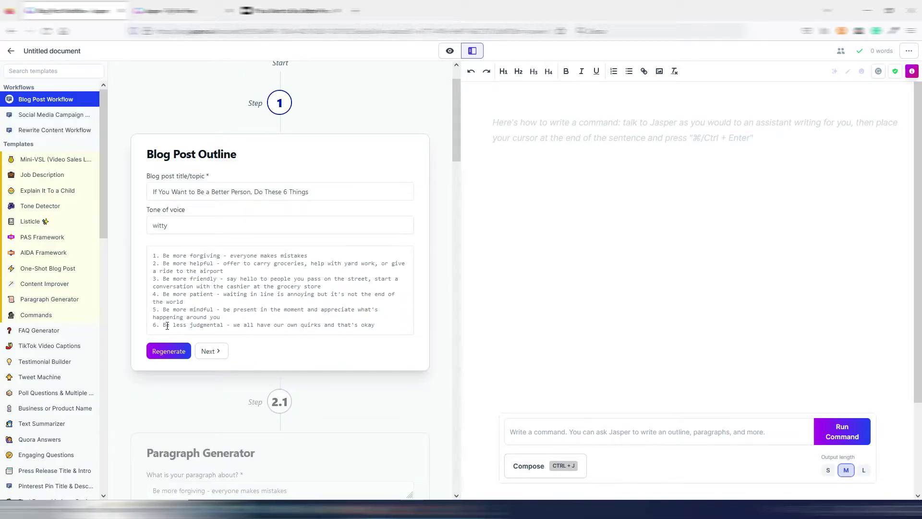
pyautogui.moveTo(456, 111); pyautogui.dragTo(443, 435)
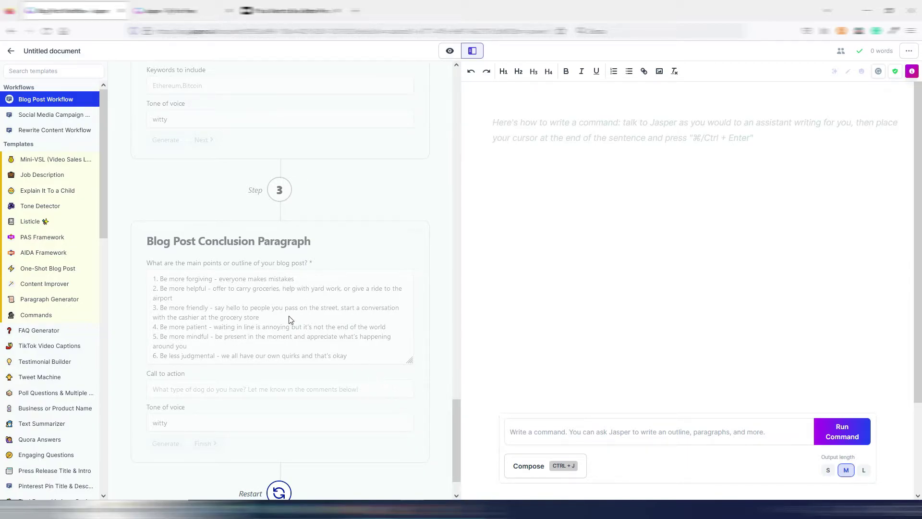
pyautogui.moveTo(457, 422); pyautogui.dragTo(461, 134)
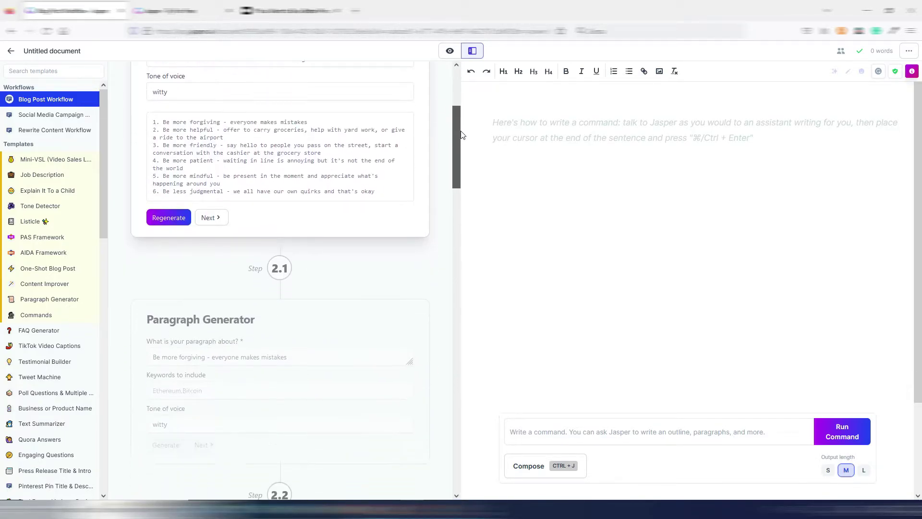
pyautogui.click(210, 212)
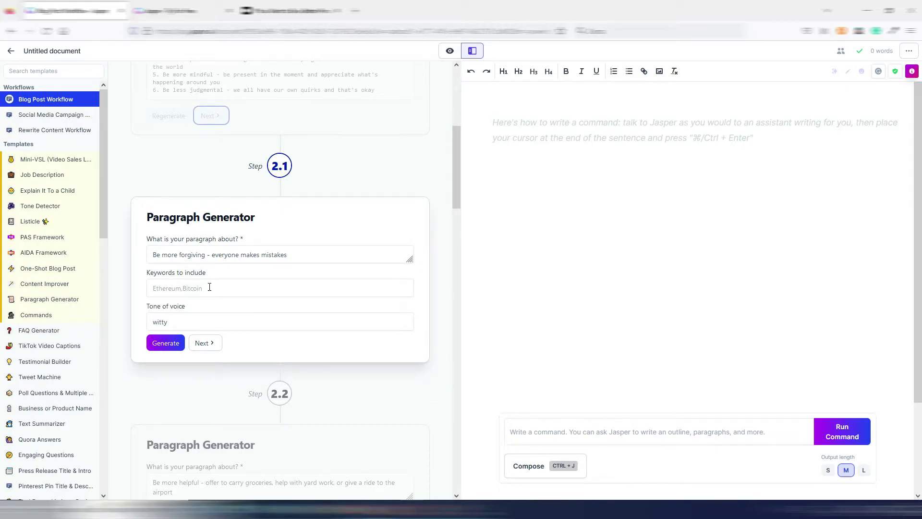
pyautogui.click(166, 342)
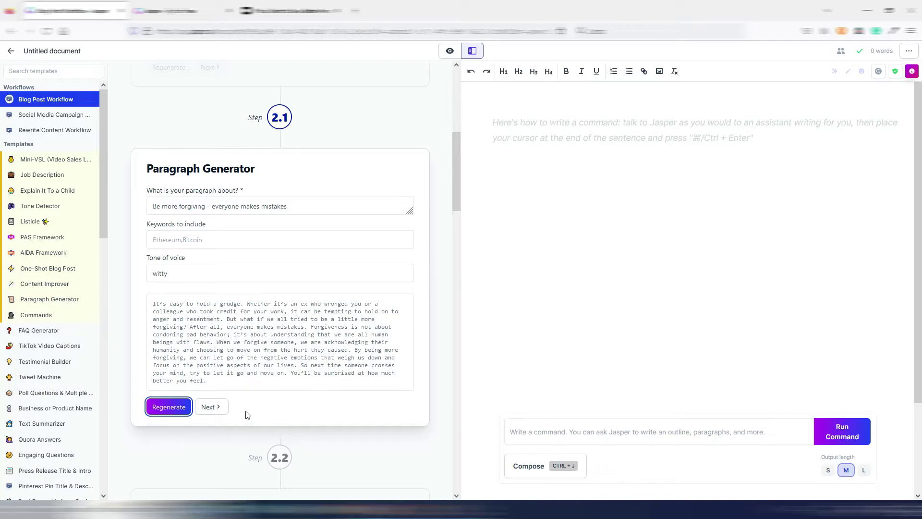
pyautogui.click(213, 408)
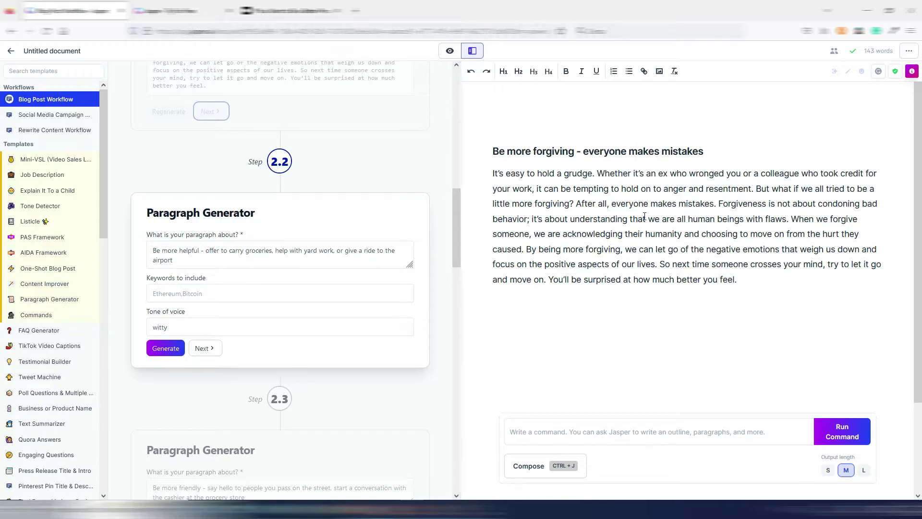
# Generate the "Be more helpful" paragraph with the keyword "helping others" and add it to the document.
pyautogui.click(254, 293)
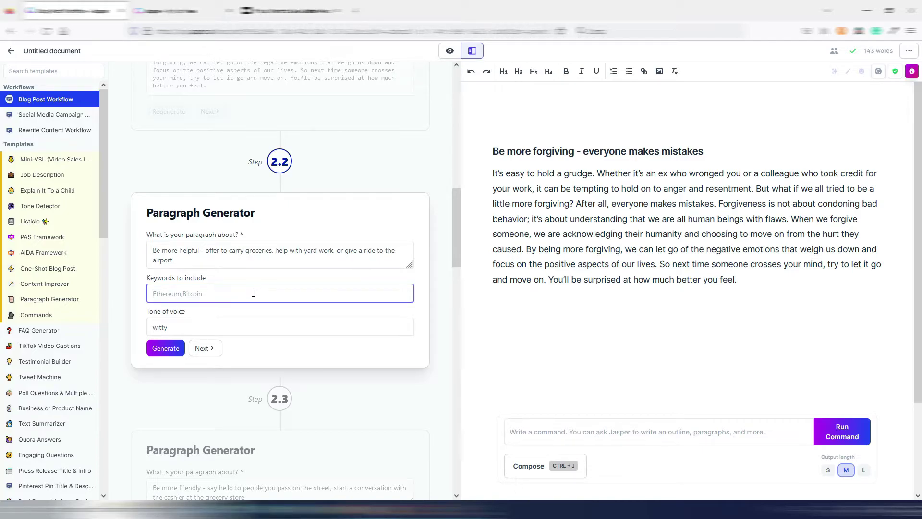
pyautogui.write('helping others')
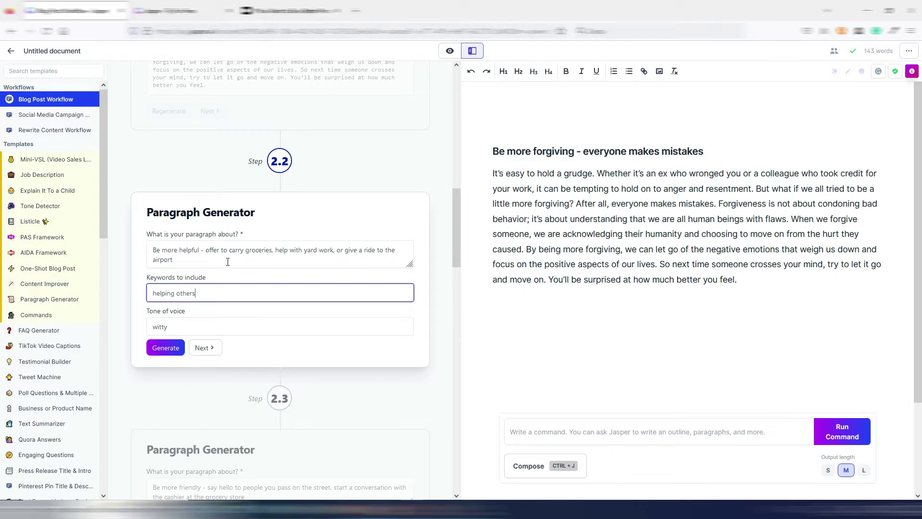
pyautogui.click(164, 349)
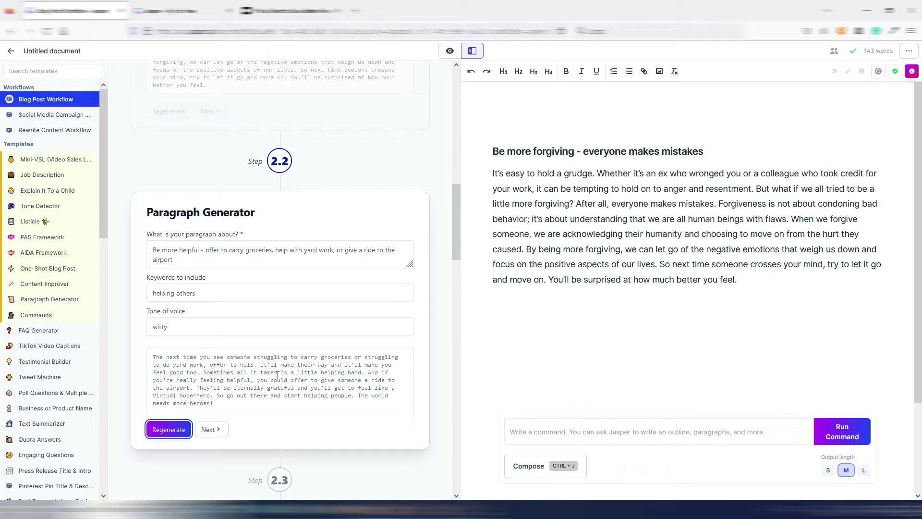
pyautogui.tripleClick(206, 293)
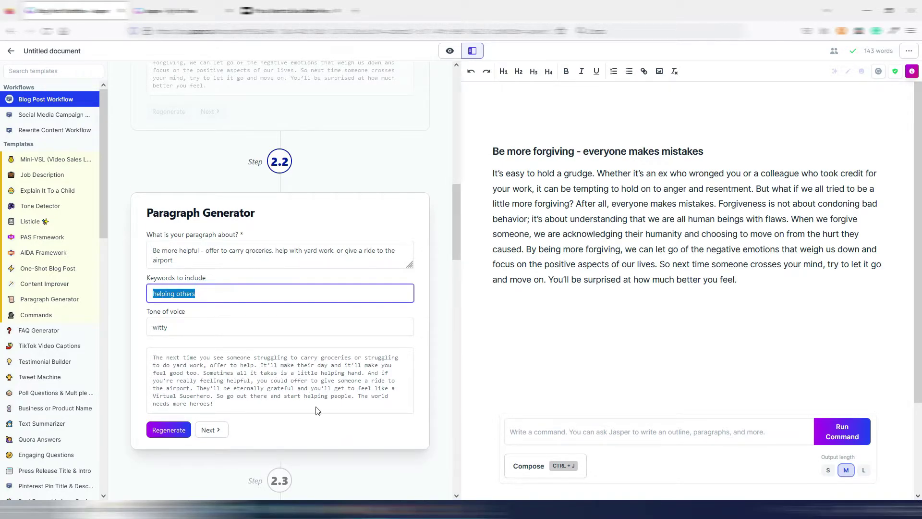
pyautogui.click(305, 397)
pyautogui.moveTo(305, 397); pyautogui.dragTo(352, 397)
pyautogui.tripleClick(215, 295)
pyautogui.click(343, 398)
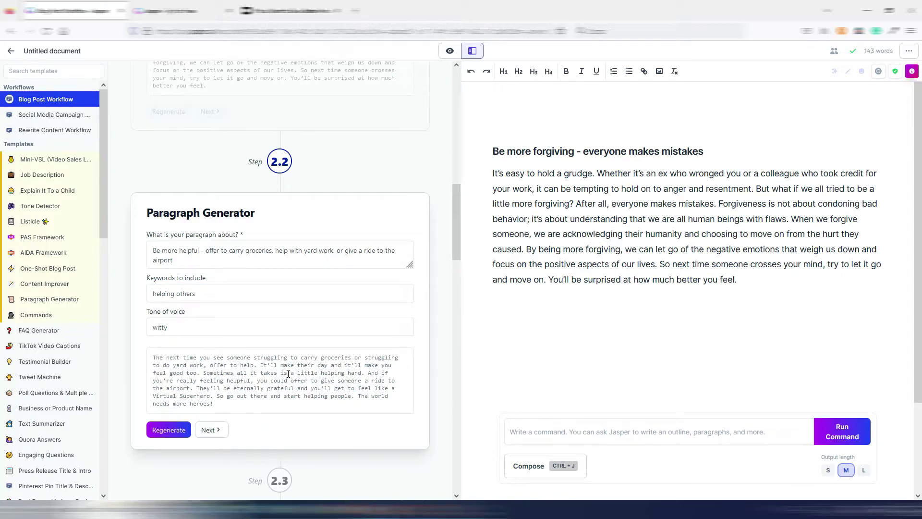
pyautogui.click(213, 430)
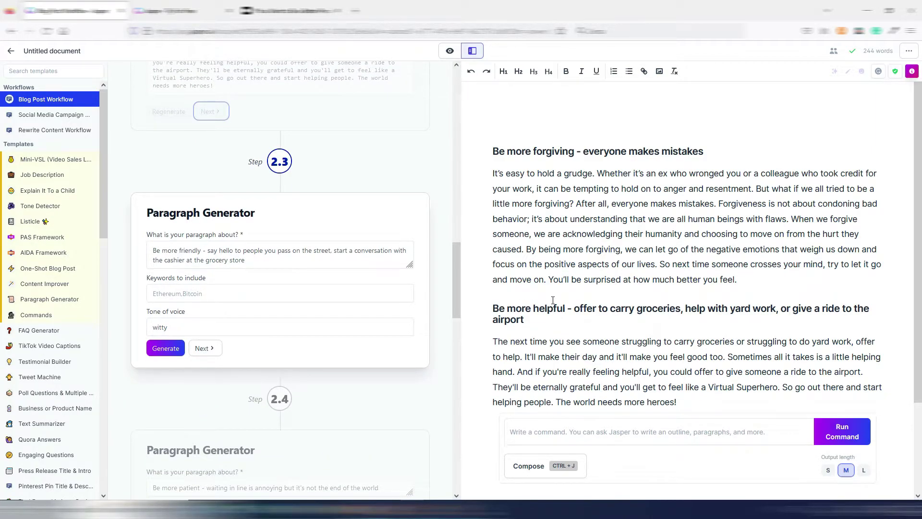
# Generate the "Be more friendly" paragraph without keywords and add it to the document.
pyautogui.click(163, 348)
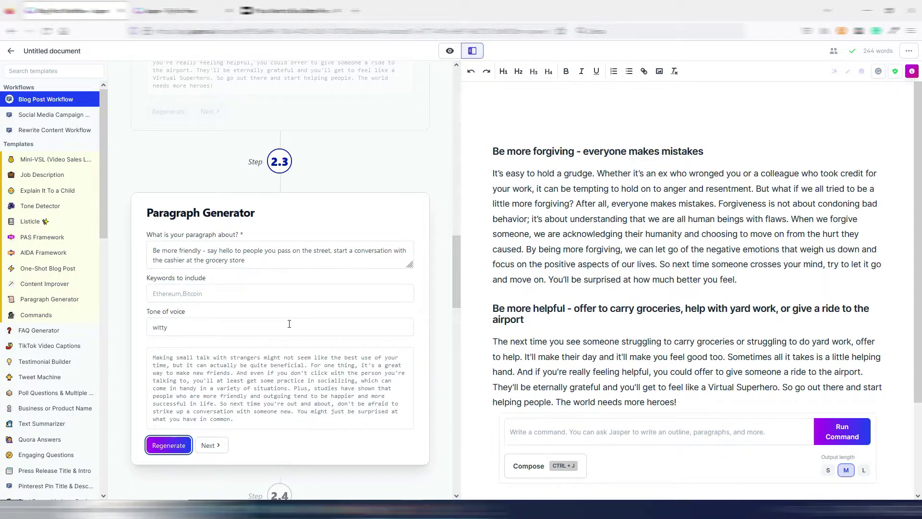
pyautogui.scroll(-3, 288, 324)
pyautogui.click(215, 303)
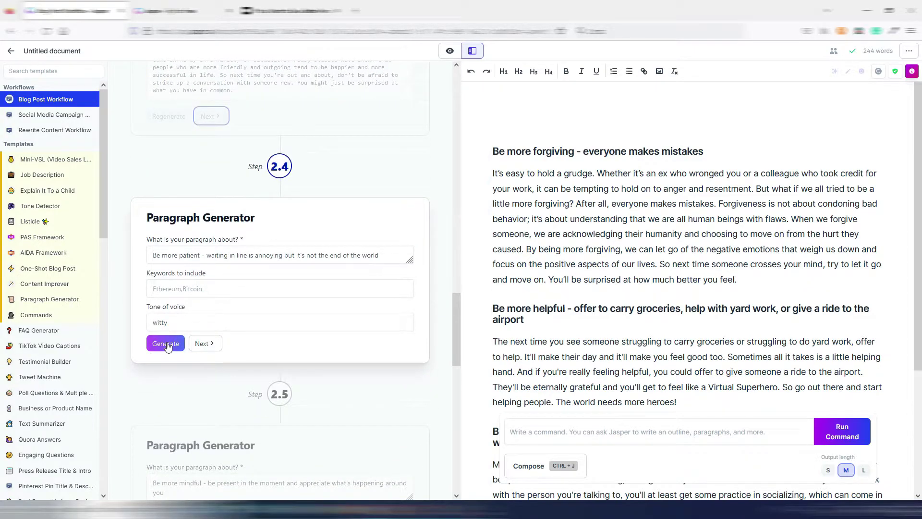
# Generate the "Be more patient" and "Be more mindful" paragraphs and add both to the document.
pyautogui.click(166, 344)
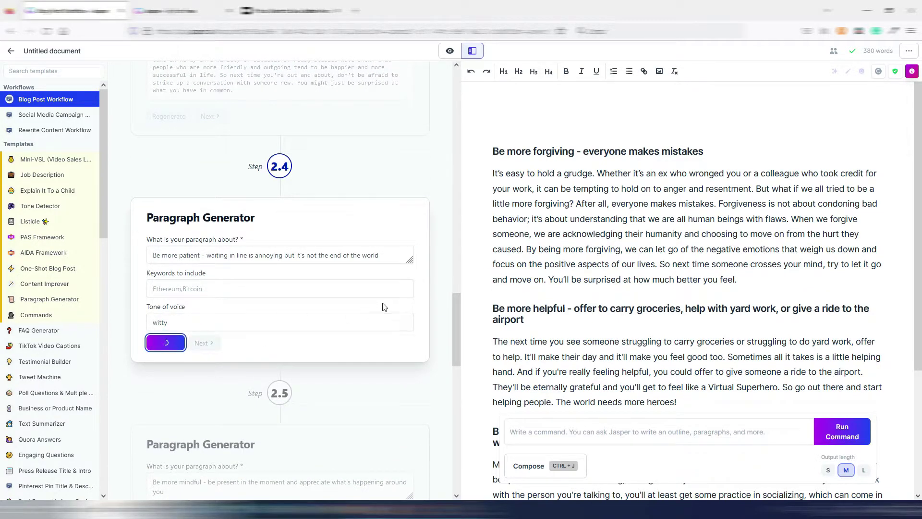
pyautogui.scroll(-3, 644, 218)
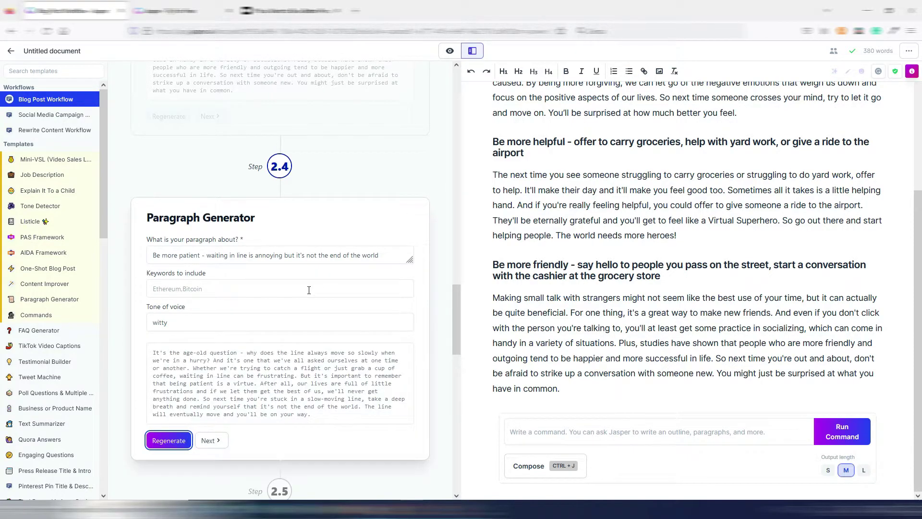
pyautogui.click(211, 441)
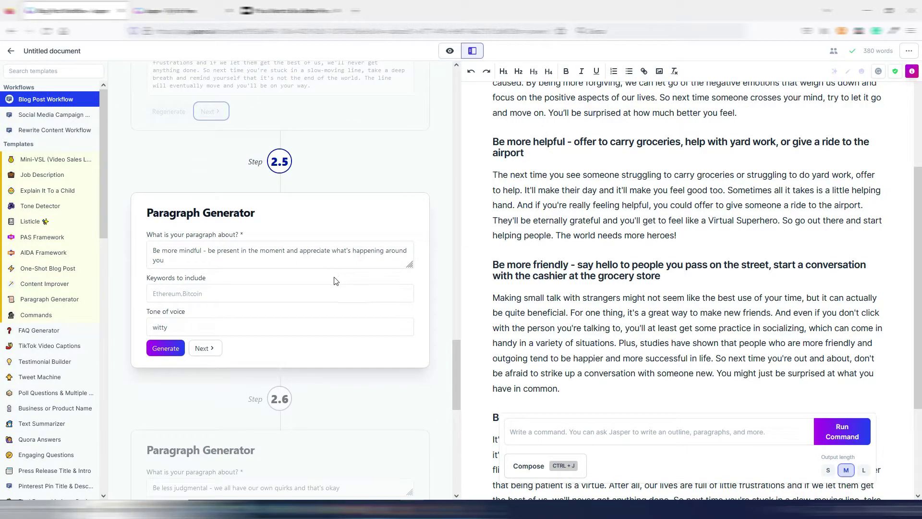
pyautogui.click(165, 348)
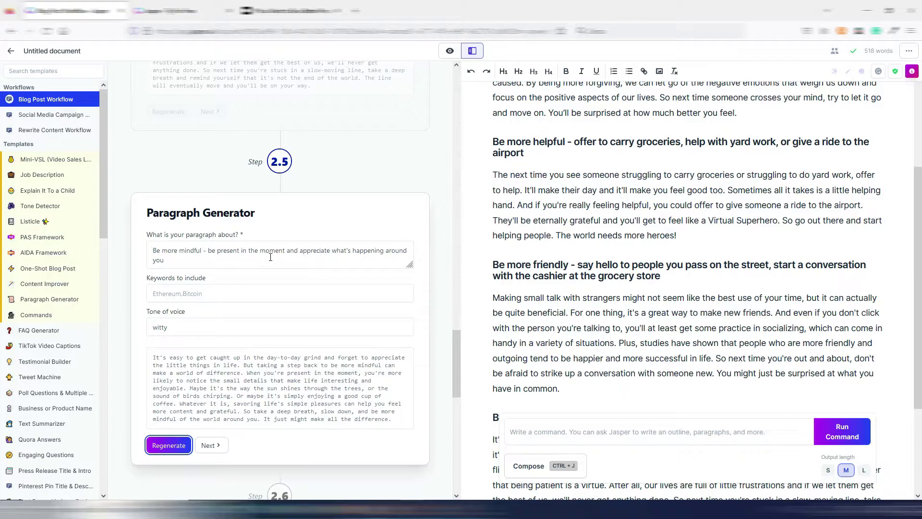
pyautogui.click(211, 445)
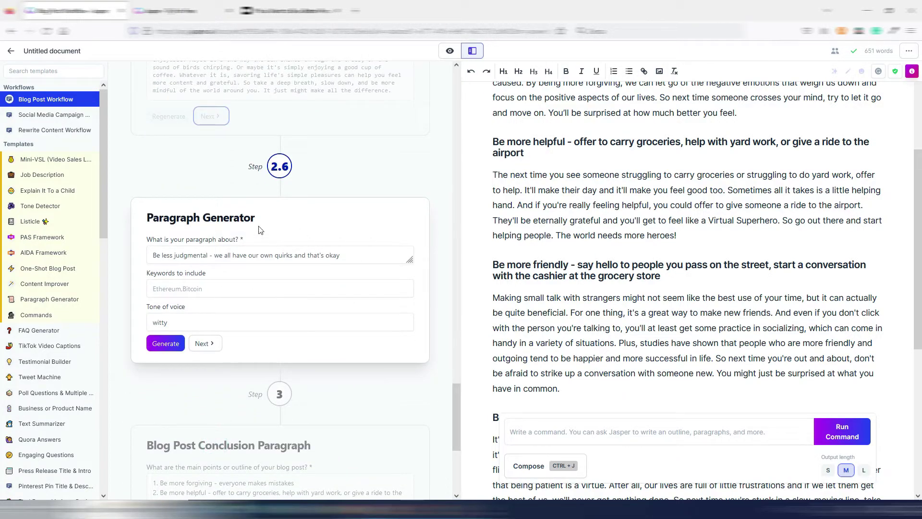
# Copy the step 2.6 paragraph topic "Be less judgmental - we all have our own quirks and that's okay".
pyautogui.moveTo(350, 254); pyautogui.dragTo(152, 254)
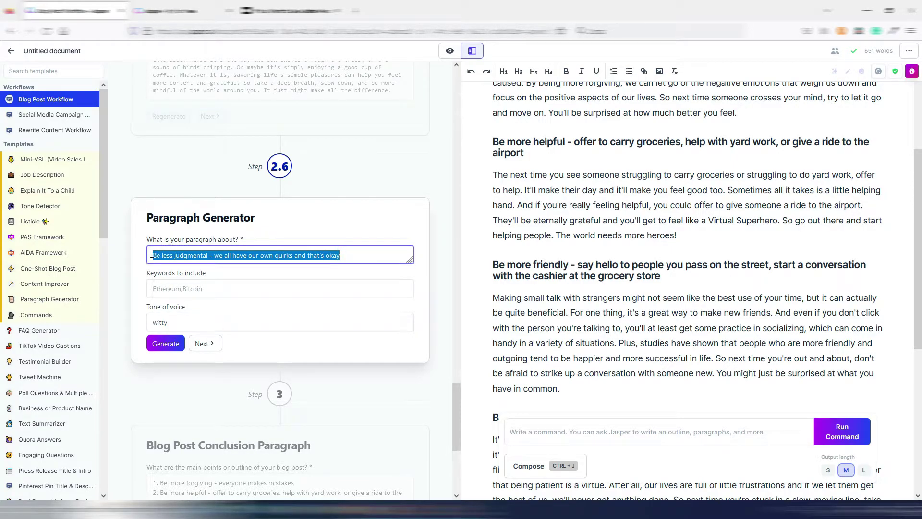
pyautogui.click(349, 258)
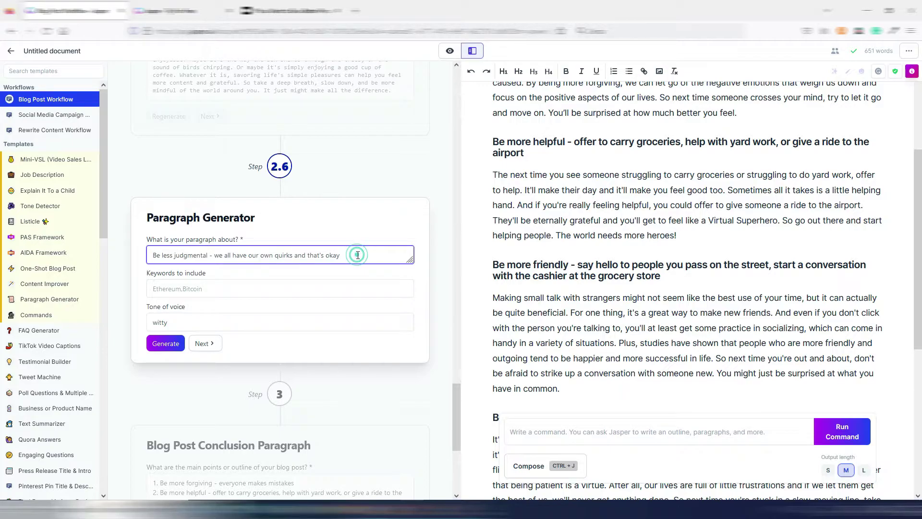
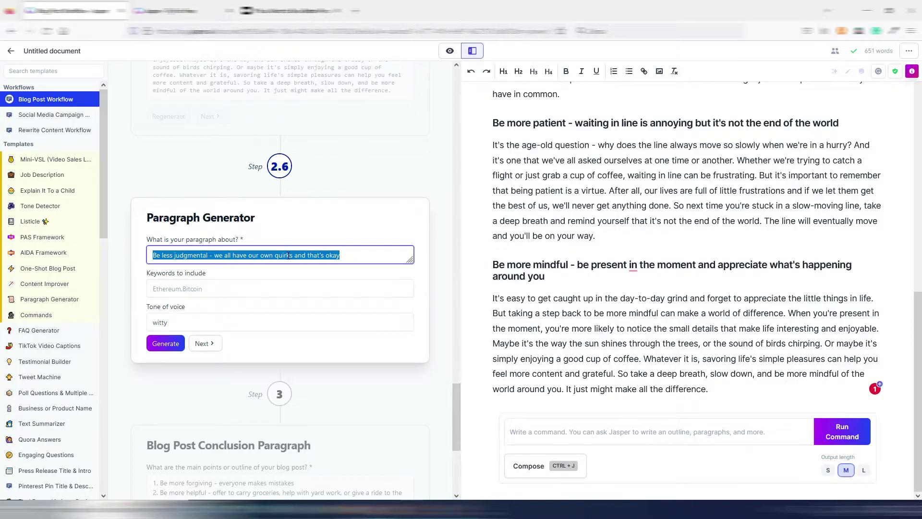
pyautogui.rightClick(288, 255)
pyautogui.click(324, 312)
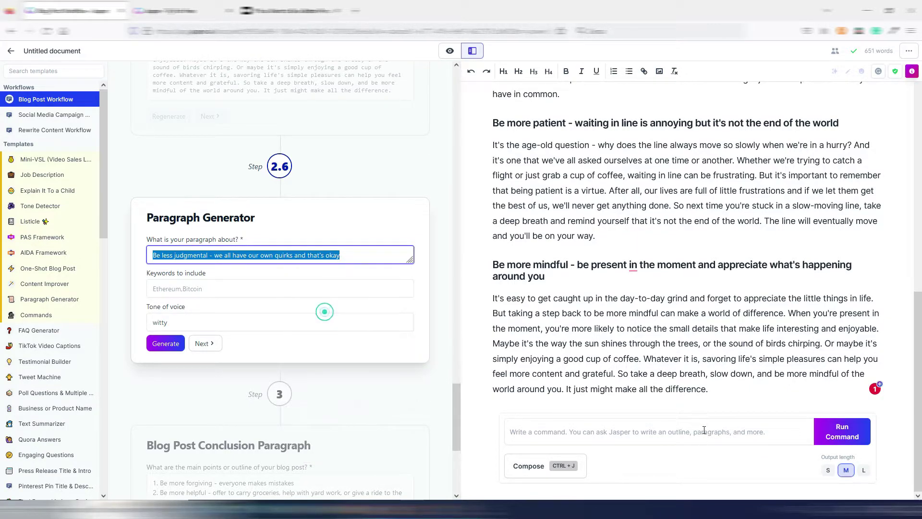
# Paste the copied "Be less judgmental" topic on a new line at the end of the document.
pyautogui.click(734, 393)
pyautogui.press('Return')
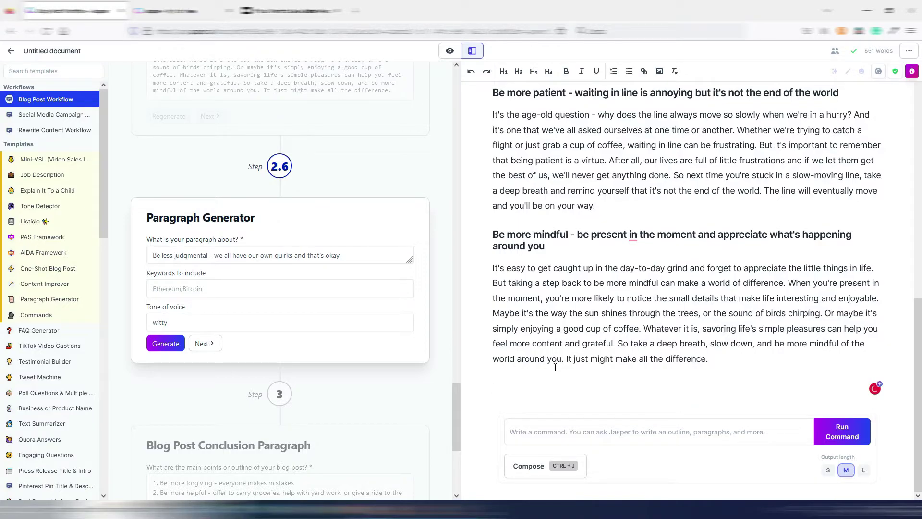
pyautogui.hotkey('ctrl', 'v')
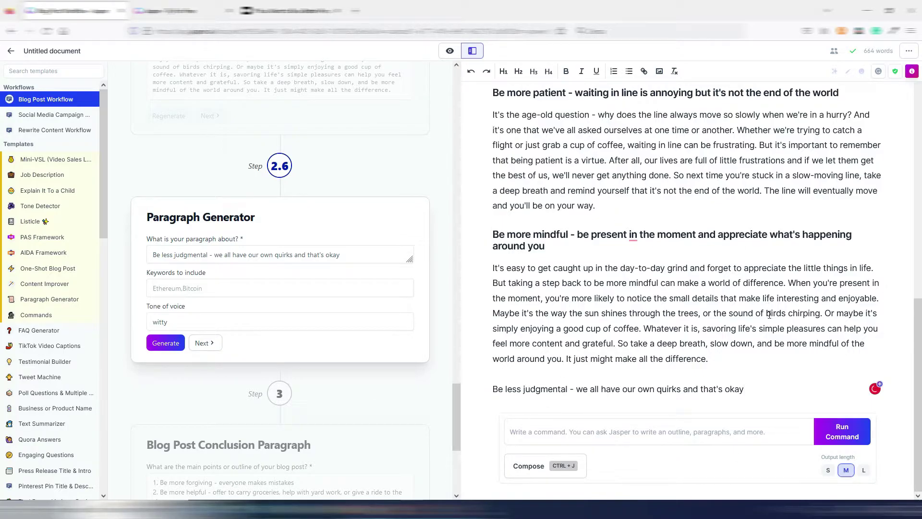
pyautogui.press('Return')
# Run the command write some subtopics about "Be less judgmental - we all have our own quirks and that's okay".
pyautogui.click(591, 432)
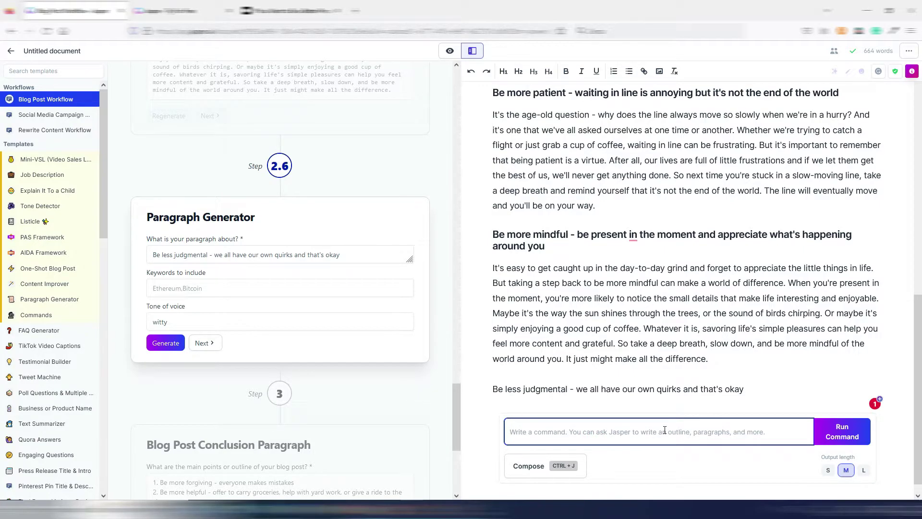
pyautogui.write('write some subt')
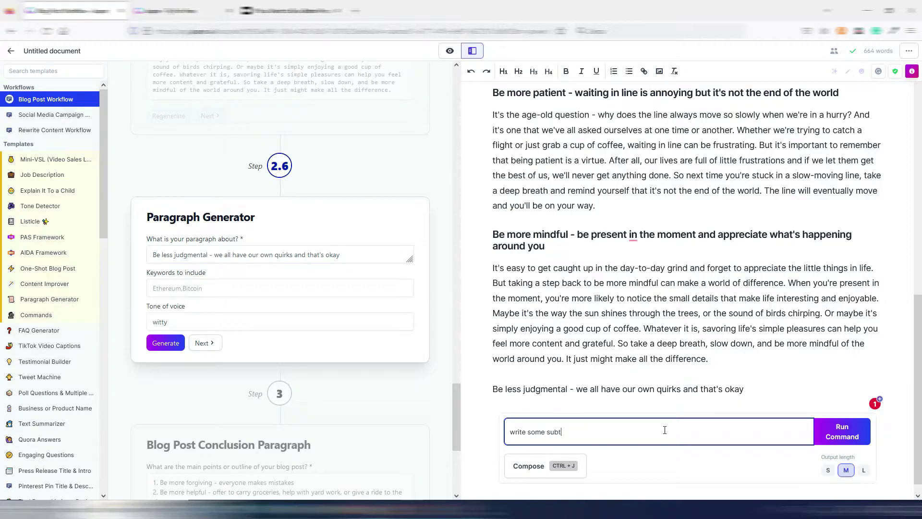
pyautogui.write('opics about')
pyautogui.hotkey('ctrl', 'v')
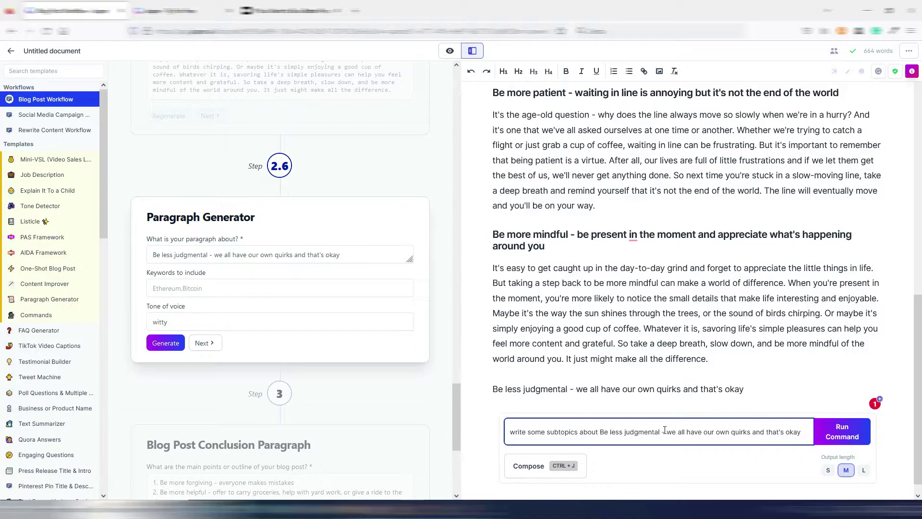
pyautogui.click(601, 431)
pyautogui.write('"')
pyautogui.click(808, 430)
pyautogui.write('"')
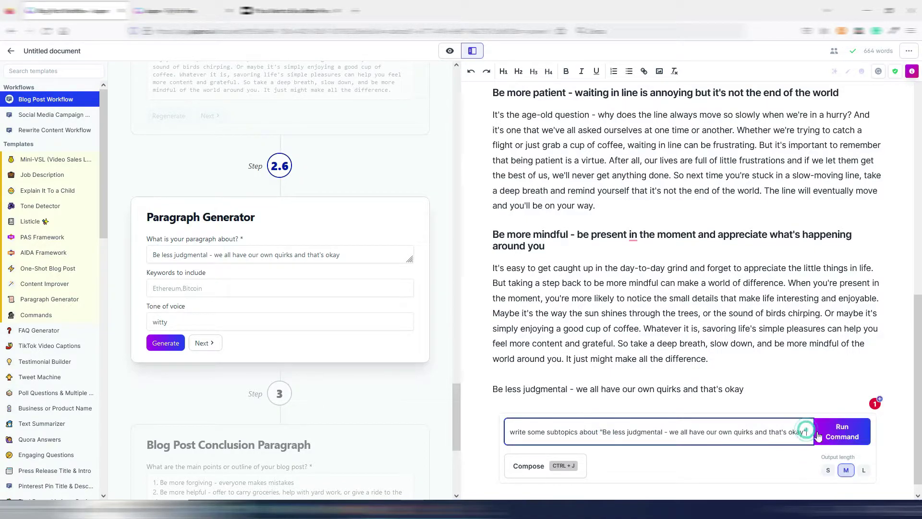
pyautogui.click(840, 435)
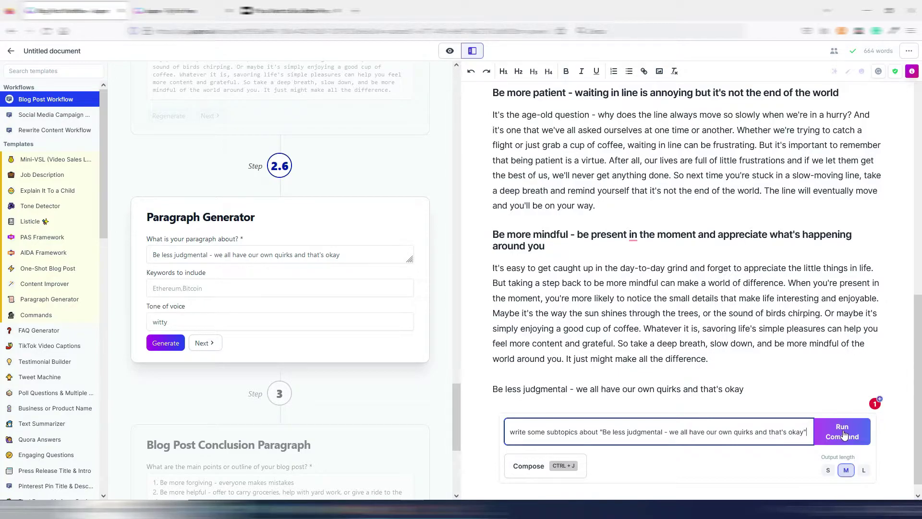
# Copy the five generated subtopics from the document into the step 2.6 paragraph topic, below the existing topic line.
pyautogui.scroll(-2, 624, 301)
pyautogui.moveTo(649, 344); pyautogui.dragTo(492, 283)
pyautogui.hotkey('ctrl', 'c')
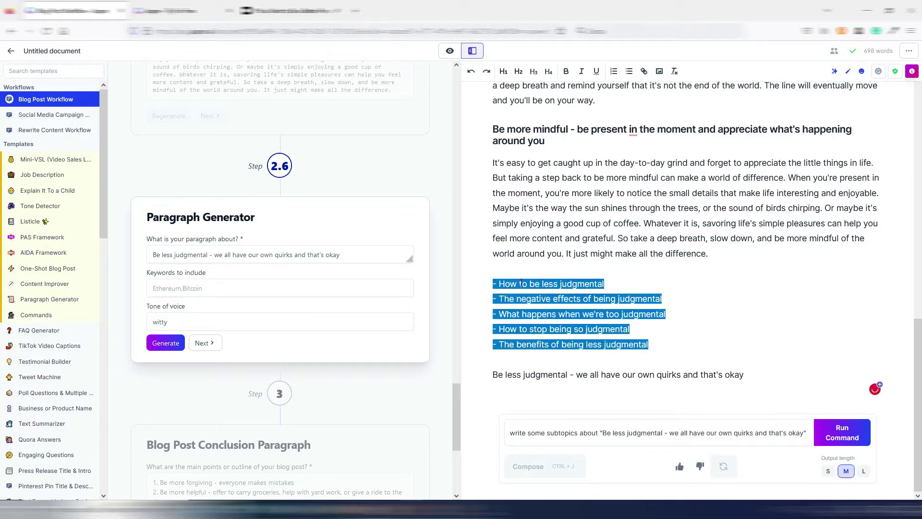
pyautogui.click(364, 256)
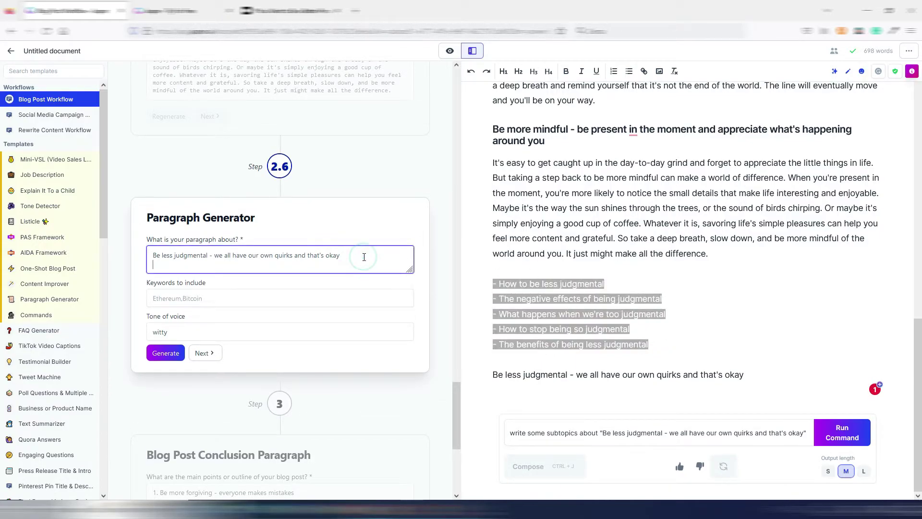
pyautogui.hotkey('ctrl', 'v')
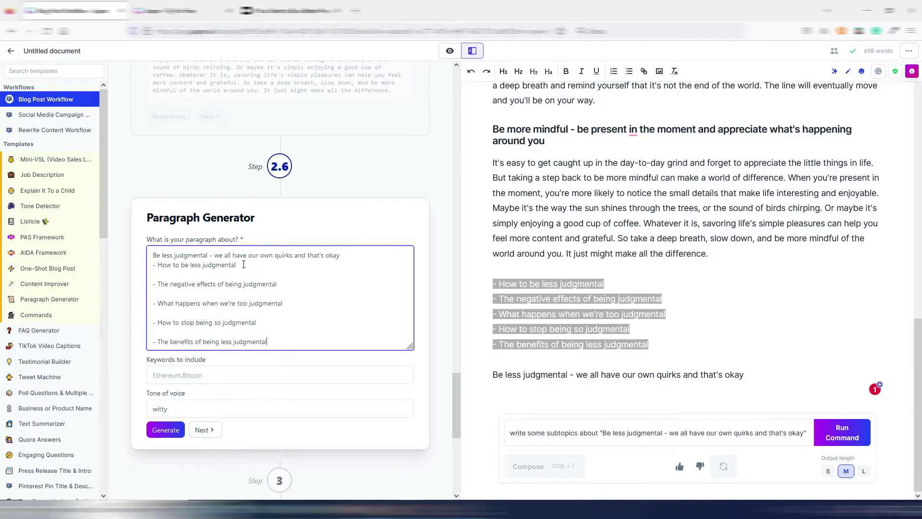
# Remove the blank lines between the subtopics in the step 2.6 paragraph topic.
pyautogui.click(243, 264)
pyautogui.press('Delete')
pyautogui.click(292, 275)
pyautogui.press('Delete')
pyautogui.click(294, 284)
pyautogui.press('Delete')
pyautogui.click(269, 294)
pyautogui.press('Delete')
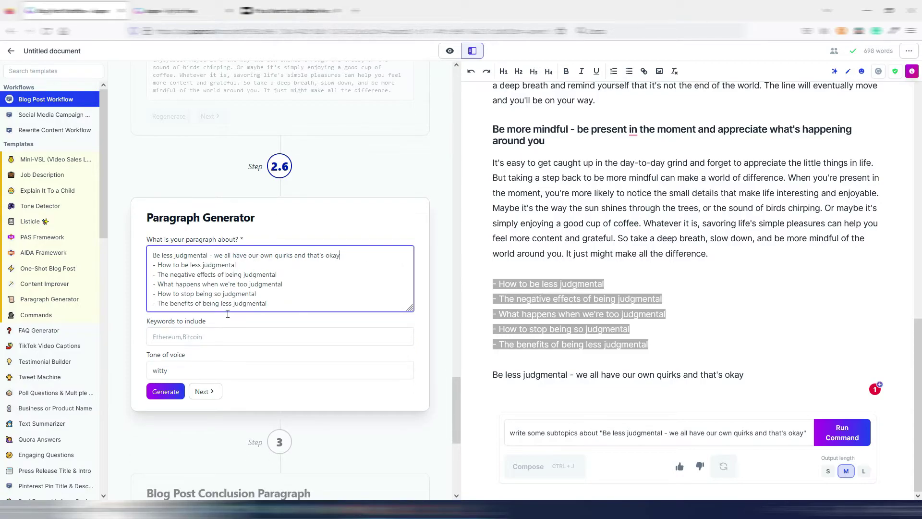
# Generate the step 2.6 paragraph from the topic and its subtopics in a witty tone.
pyautogui.click(166, 391)
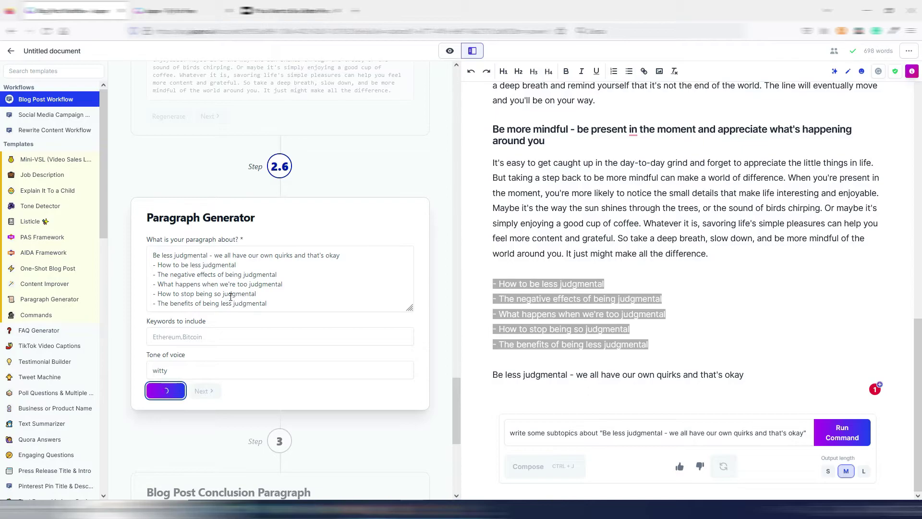
pyautogui.scroll(-3, 311, 285)
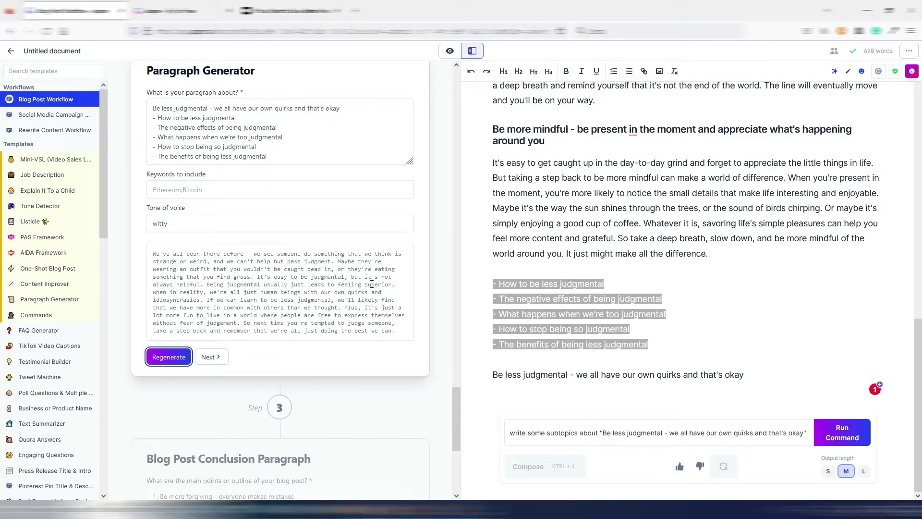
pyautogui.moveTo(268, 157); pyautogui.dragTo(153, 120)
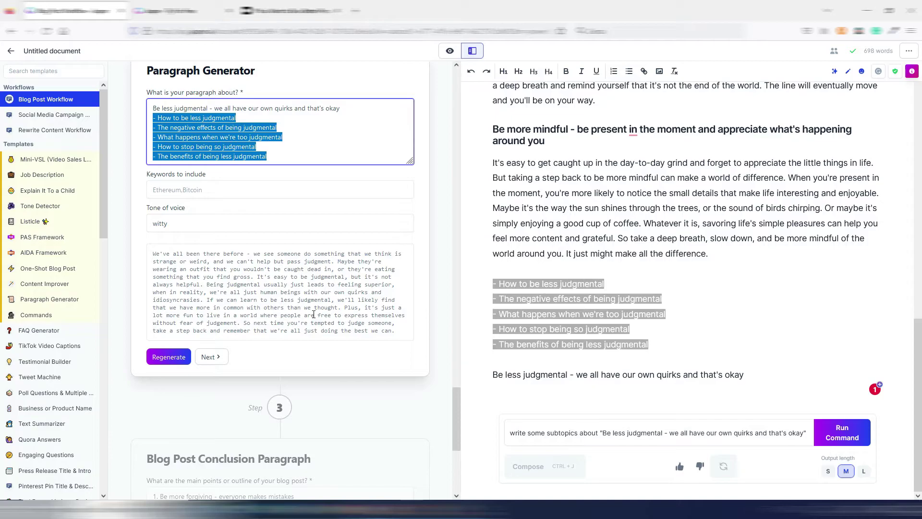
# Delete the subtopics and pasted topic line from the document, and add the generated "Be less judgmental" paragraph.
pyautogui.moveTo(755, 378); pyautogui.dragTo(494, 284)
pyautogui.press('BackSpace')
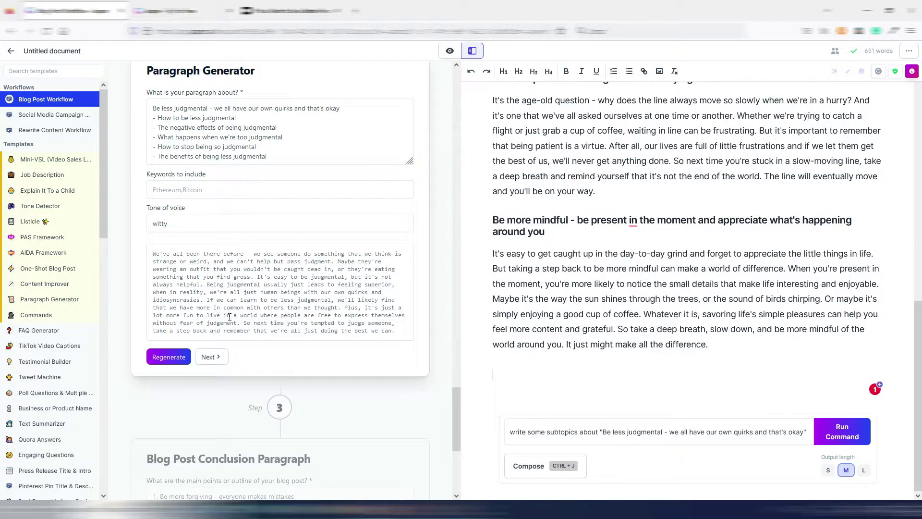
pyautogui.click(211, 358)
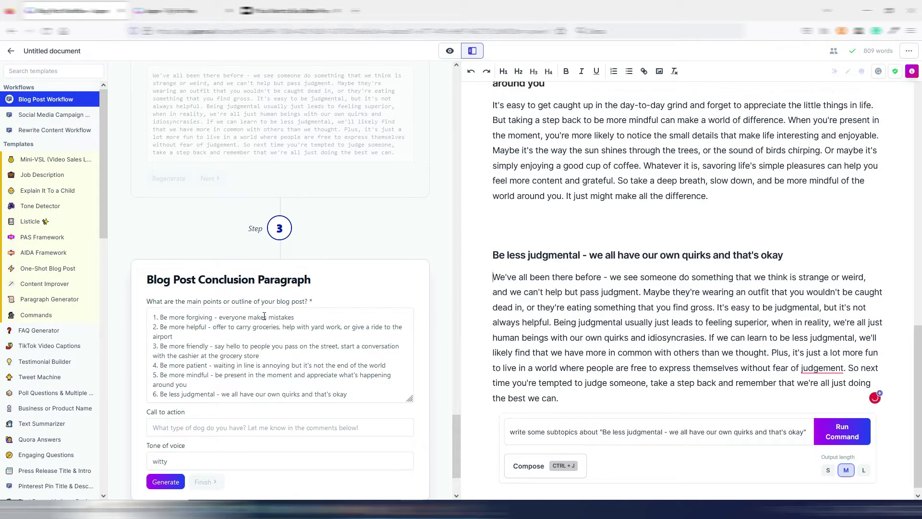
# Generate the blog post conclusion paragraph in a witty tone and finish the workflow by adding it to the document.
pyautogui.scroll(-2, 307, 302)
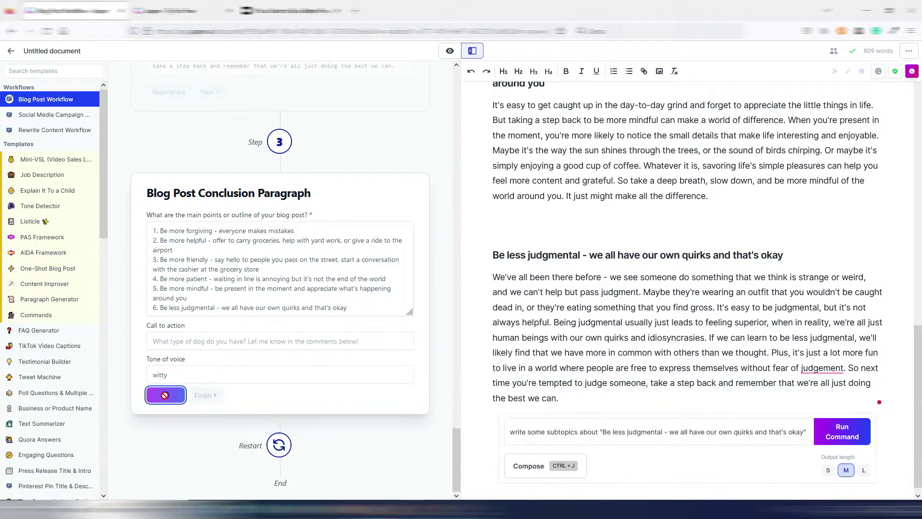
pyautogui.click(212, 394)
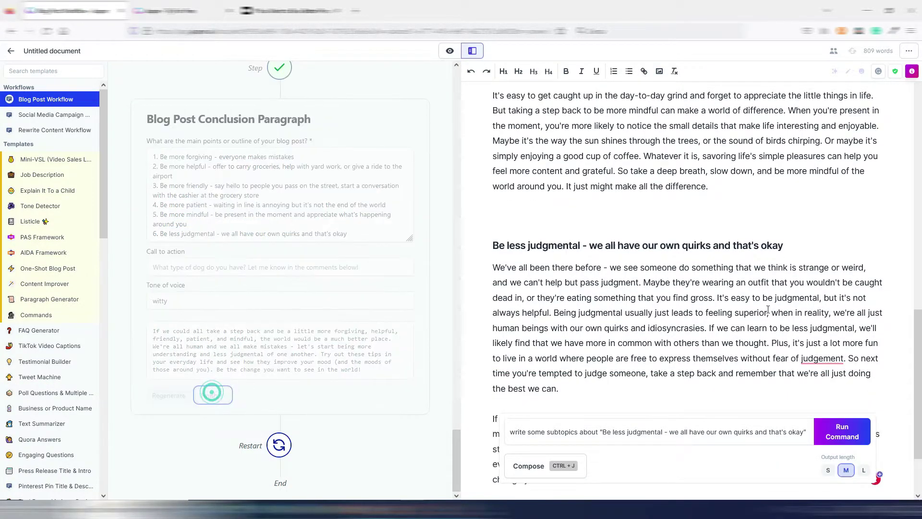
# Insert a "Conclusion" line above the final paragraph of the document.
pyautogui.click(548, 312)
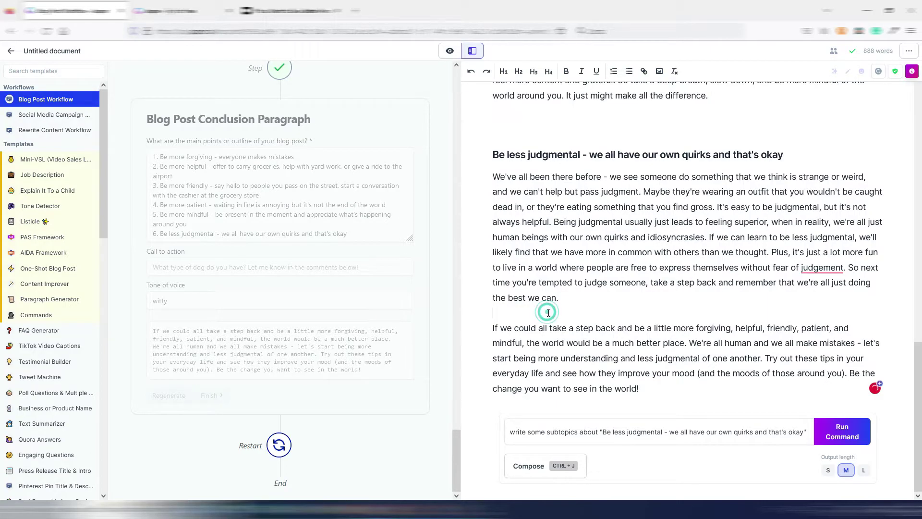
pyautogui.press('Return')
pyautogui.write('Conclusion')
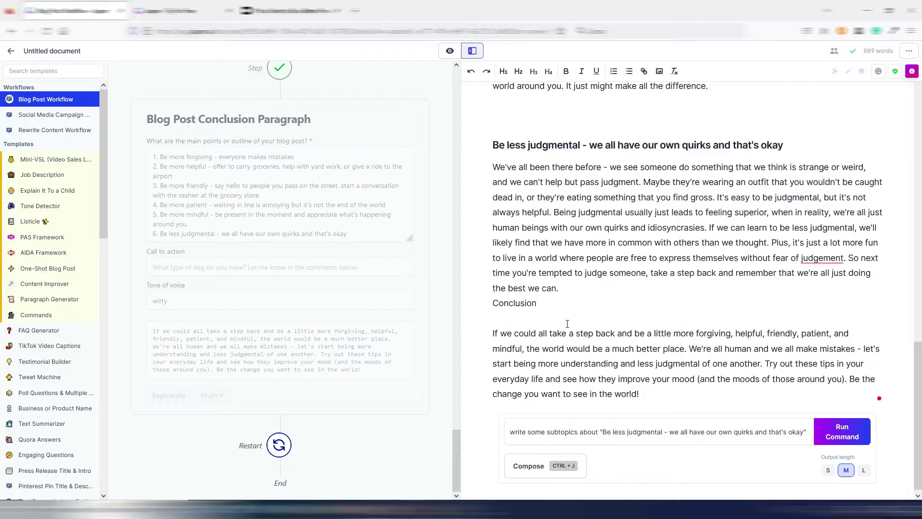
# Format the "Conclusion" line as a Heading 2 with no blank line between it and the final paragraph.
pyautogui.doubleClick(535, 318)
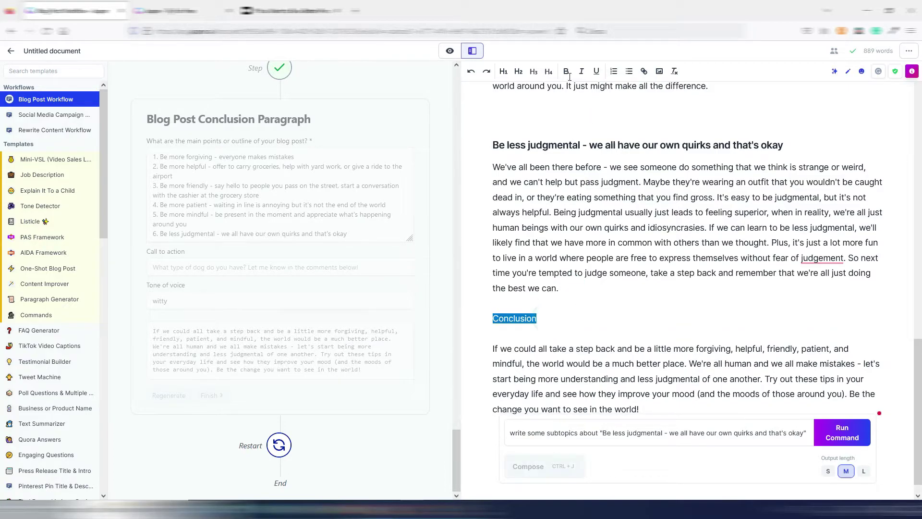
pyautogui.click(518, 72)
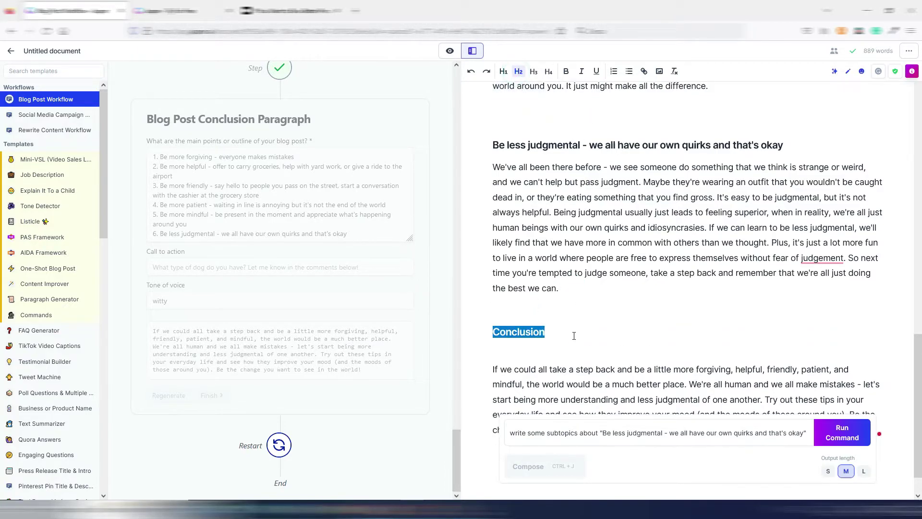
pyautogui.hotkey('ctrl', 'z')
pyautogui.doubleClick(541, 313)
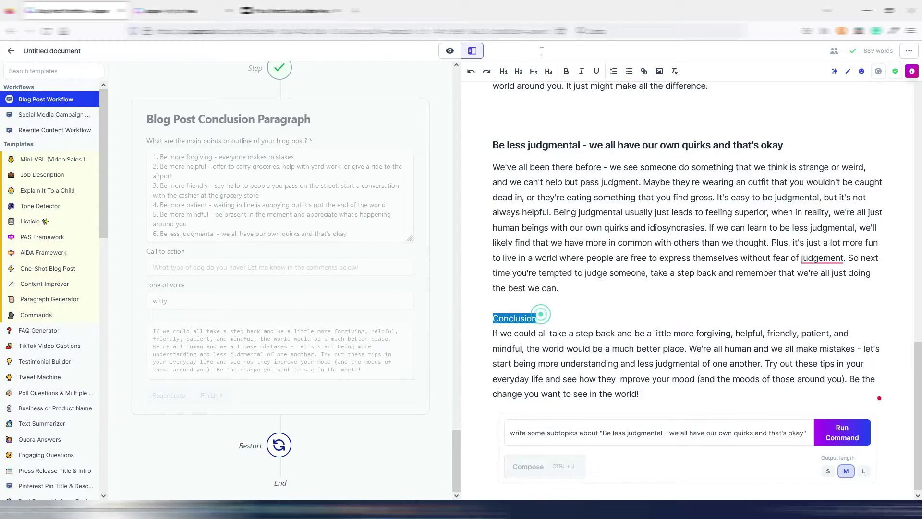
pyautogui.click(517, 72)
pyautogui.click(644, 288)
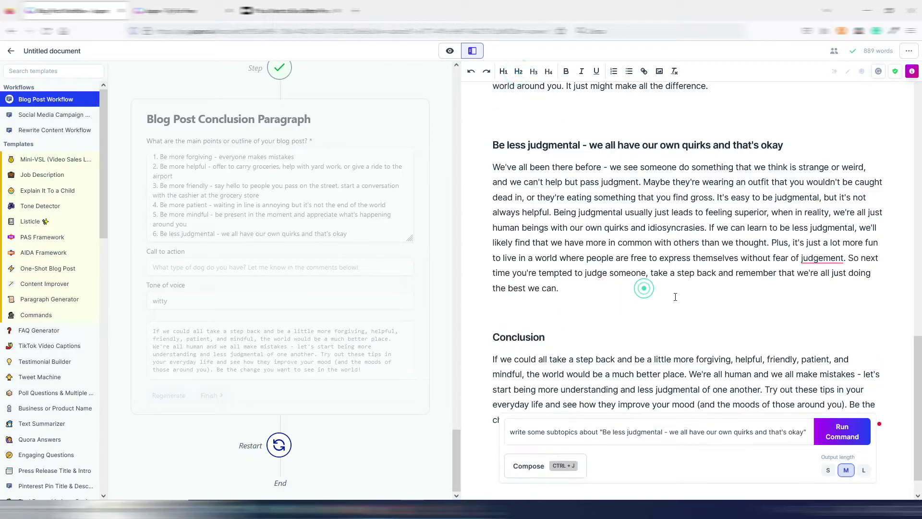
# Copy the blog post title "If You Want to Be a Better Person, Do These 6 Things" from the Blog Post Outline step.
pyautogui.scroll(15, 711, 288)
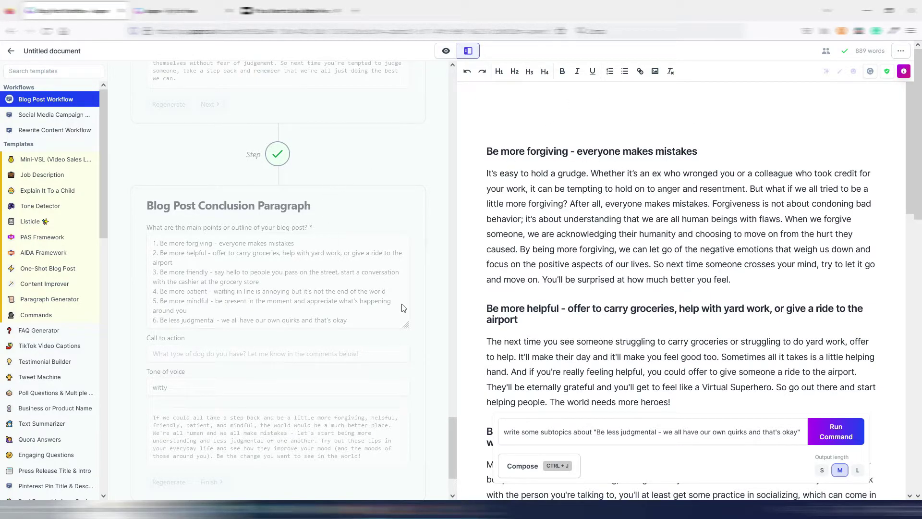
pyautogui.moveTo(453, 430); pyautogui.dragTo(464, 72)
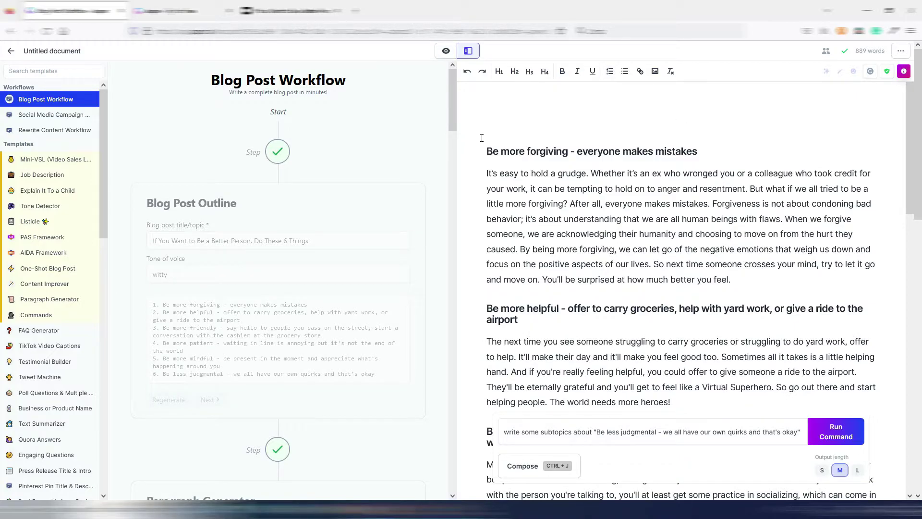
pyautogui.moveTo(311, 240); pyautogui.dragTo(154, 242)
pyautogui.hotkey('ctrl', 'c')
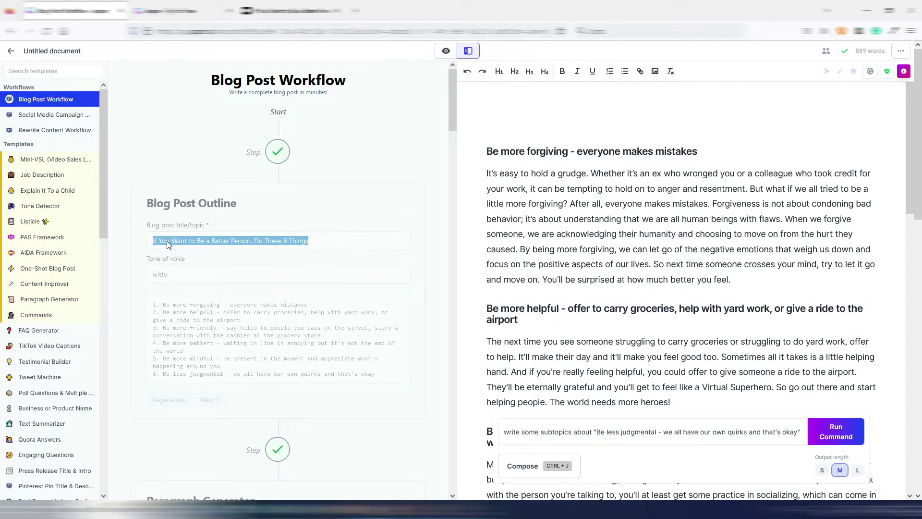
pyautogui.rightClick(168, 243)
pyautogui.click(204, 296)
# Paste the copied title above the "Be more forgiving" section and format it as a Heading 1.
pyautogui.click(543, 117)
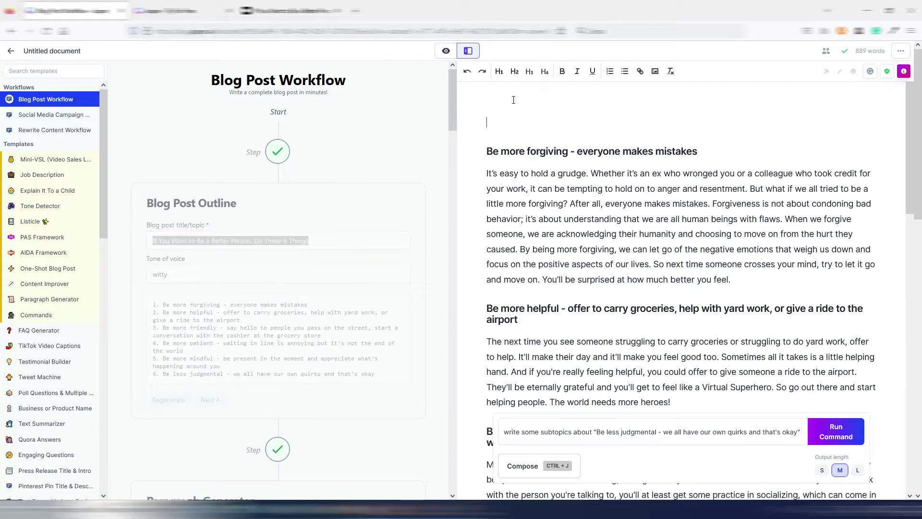
pyautogui.hotkey('ctrl', 'v')
pyautogui.moveTo(716, 122); pyautogui.dragTo(486, 123)
pyautogui.click(499, 71)
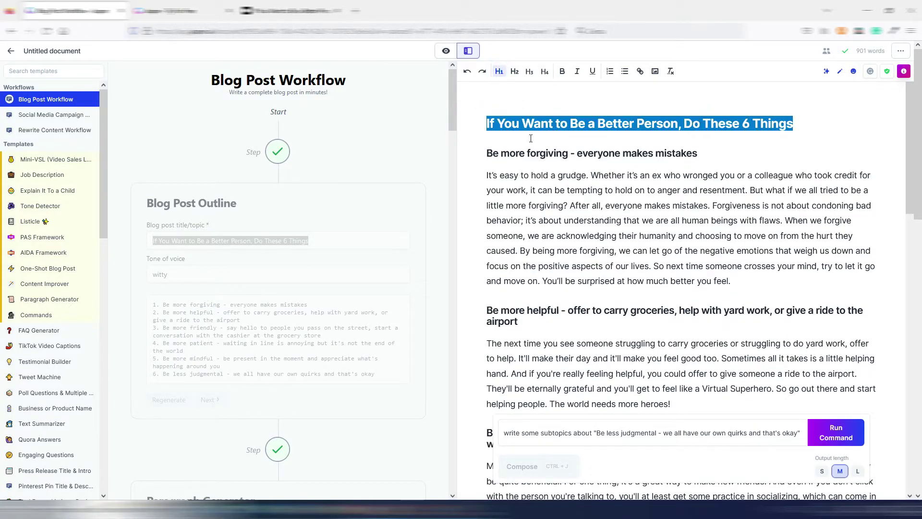
# Generate an introduction below the title with the inline command "write a compelling introduction".
pyautogui.click(487, 153)
pyautogui.press('Return')
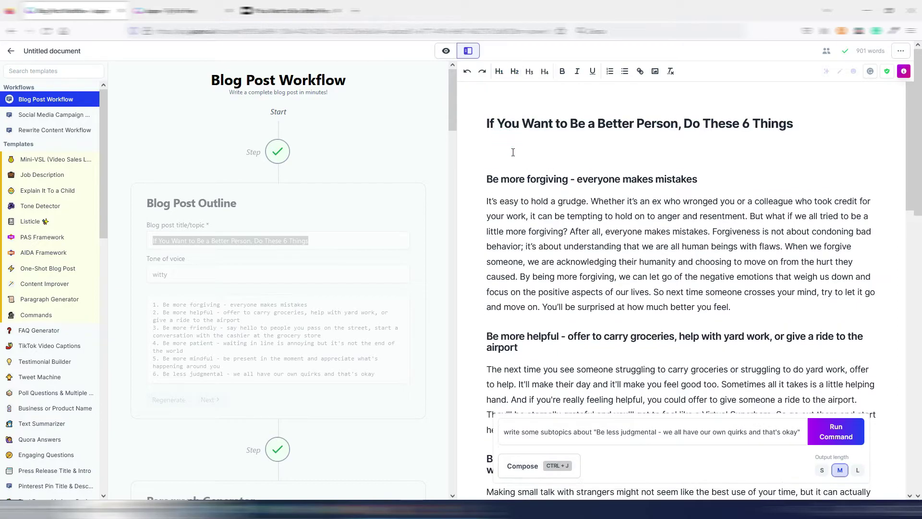
pyautogui.write('write a compelling introduction')
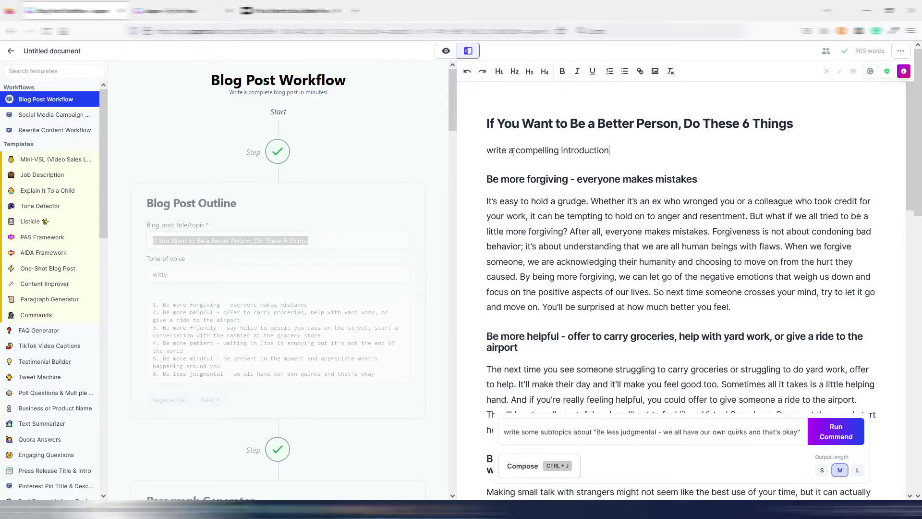
pyautogui.hotkey('ctrl', 'Return')
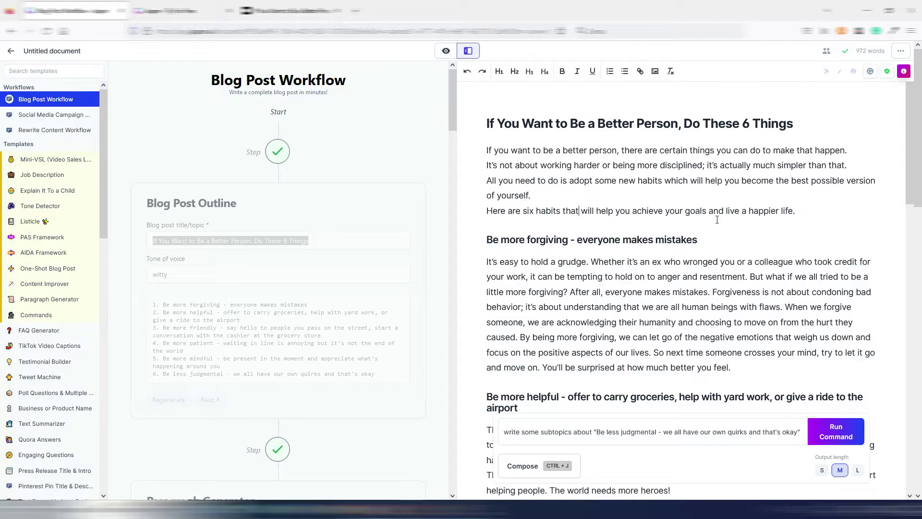
# Generate additional text below the "Be more helpful" paragraph with the inline command "expand on the paragraph above".
pyautogui.scroll(-15, 706, 178)
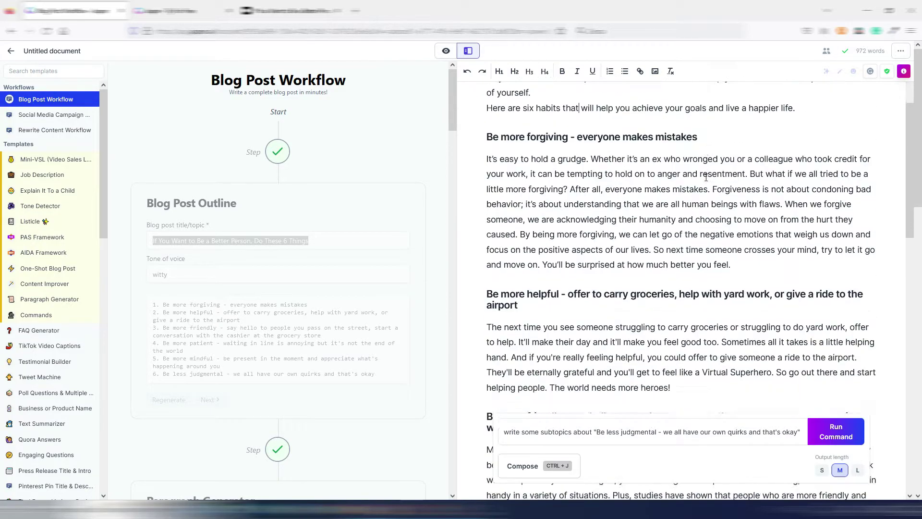
pyautogui.scroll(-3, 706, 177)
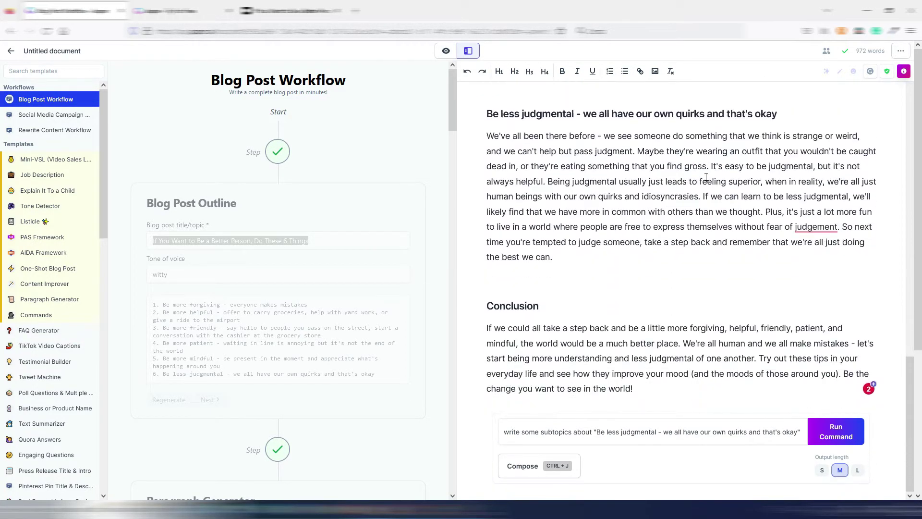
pyautogui.scroll(5, 498, 330)
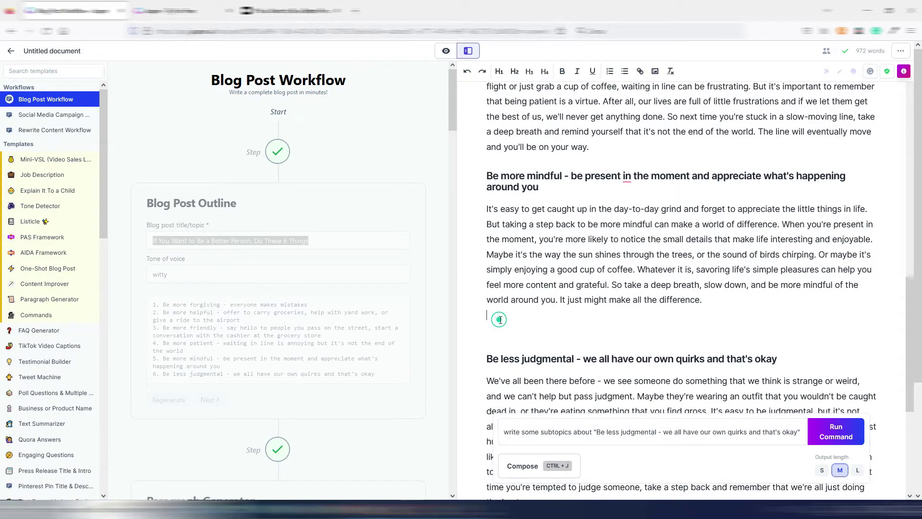
pyautogui.scroll(6, 497, 322)
pyautogui.scroll(8, 562, 267)
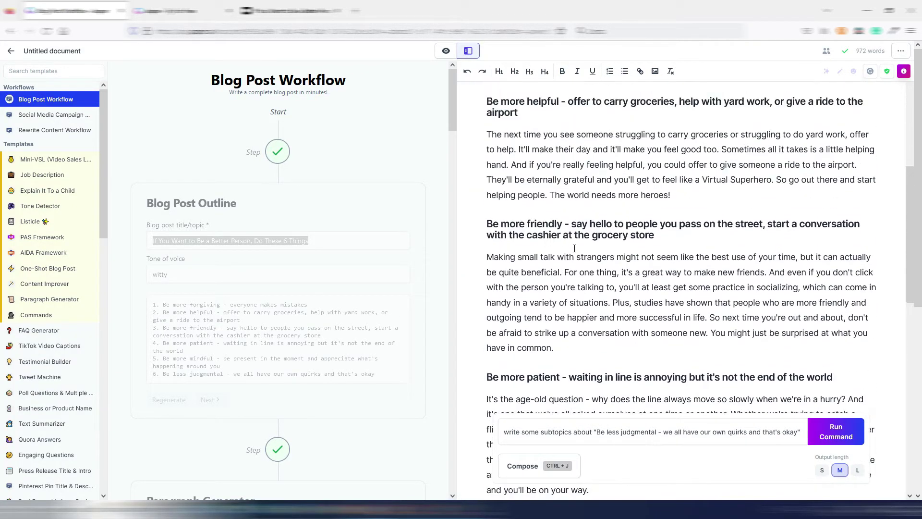
pyautogui.scroll(-5, 587, 236)
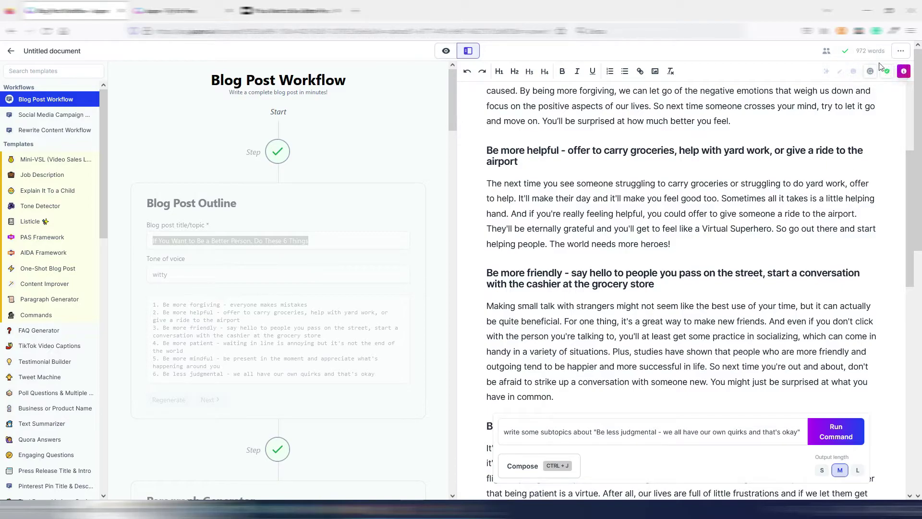
pyautogui.click(689, 244)
pyautogui.press('Return')
pyautogui.press('Return')
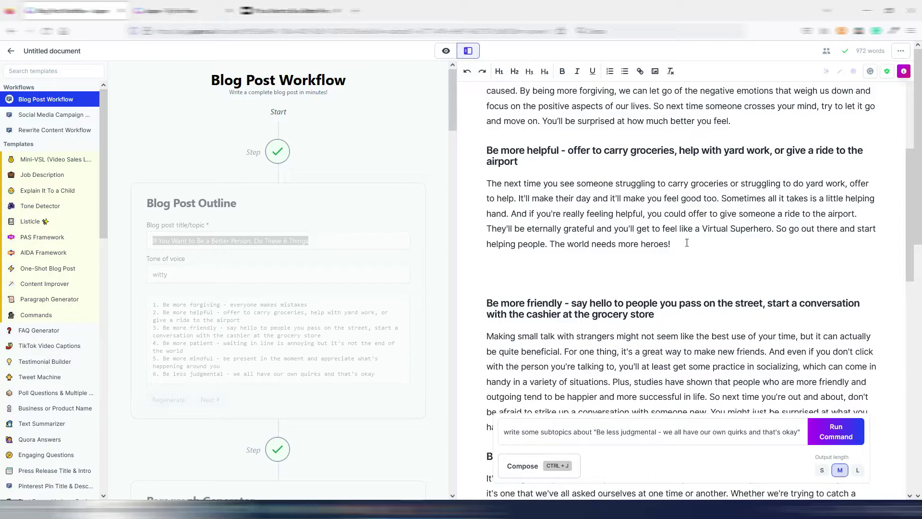
pyautogui.write('expand on the paragraph')
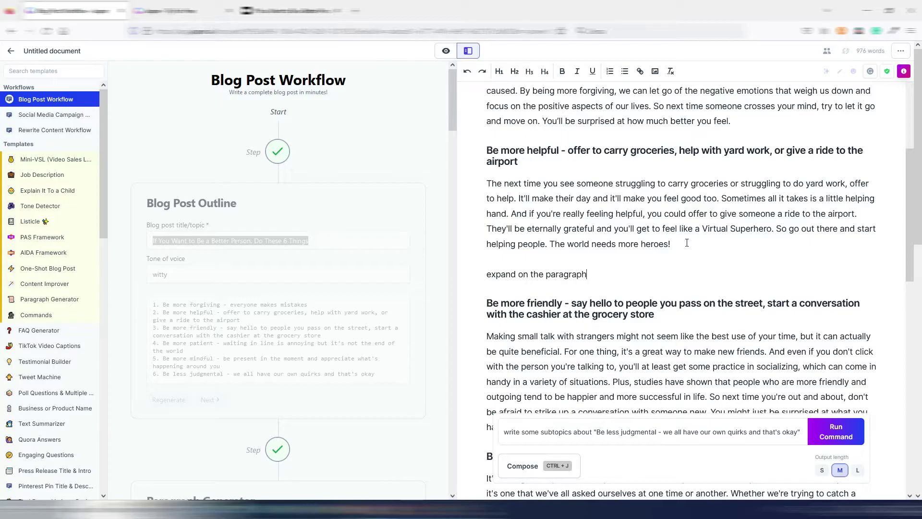
pyautogui.write(' above')
pyautogui.hotkey('ctrl', 'Return')
# Delete the "expand on the paragraph above" command line from the "Be more helpful" section.
pyautogui.moveTo(572, 222); pyautogui.dragTo(495, 177)
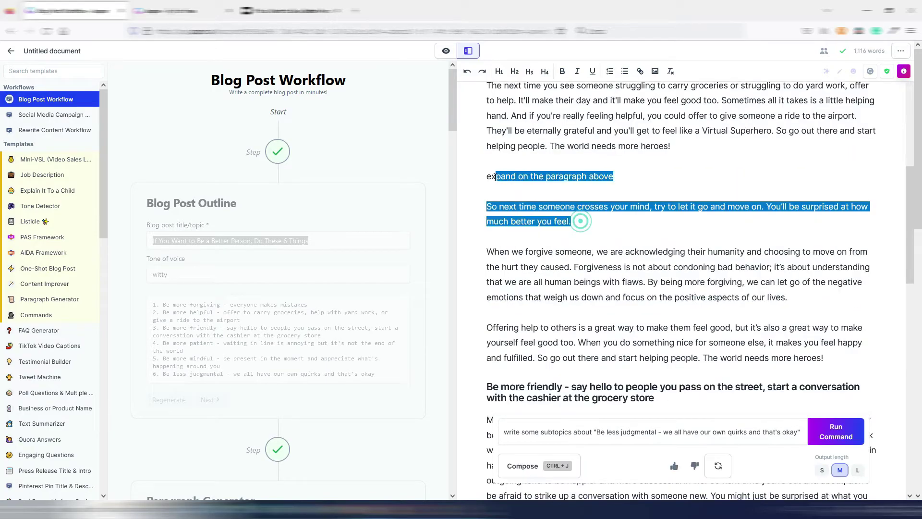
pyautogui.click(542, 177)
pyautogui.tripleClick(611, 176)
pyautogui.press('BackSpace')
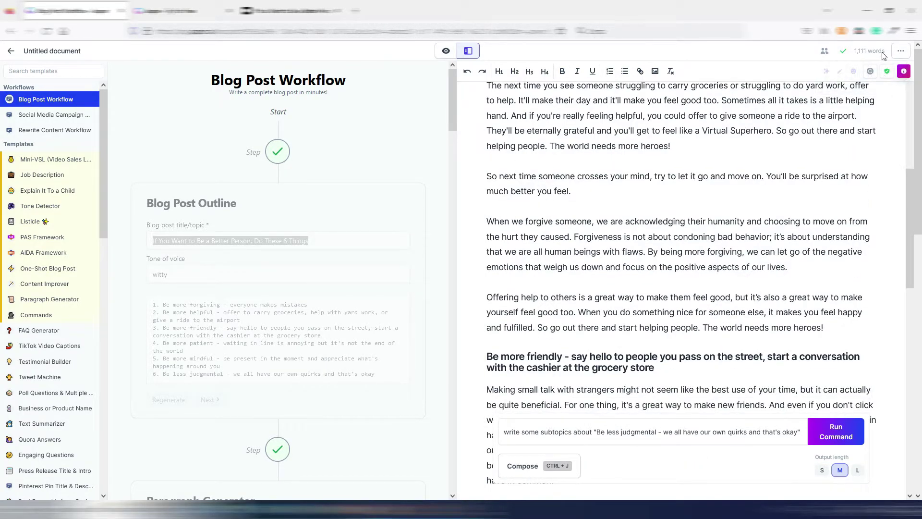
pyautogui.moveTo(867, 52)
# Generate ideas below the "Be more friendly" paragraph with the inline command "give me some example of interesting conversations to start with people".
pyautogui.scroll(-5, 624, 187)
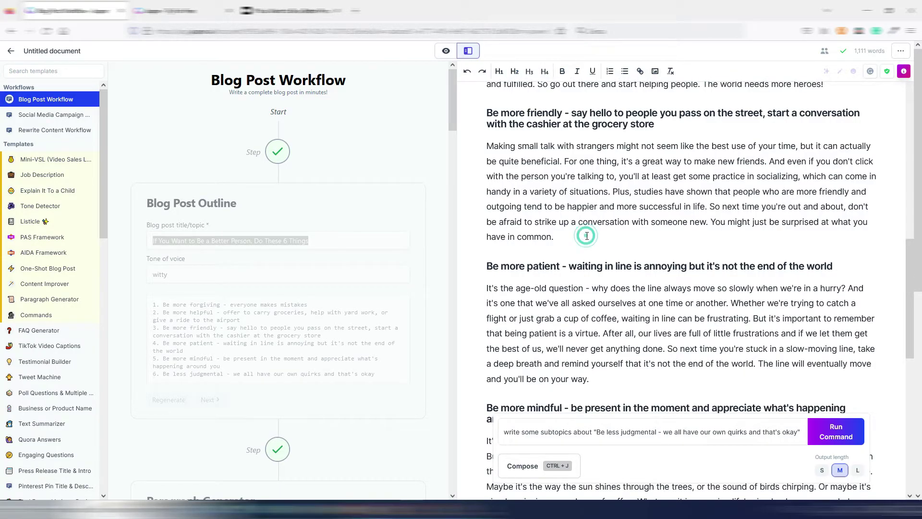
pyautogui.press('Return')
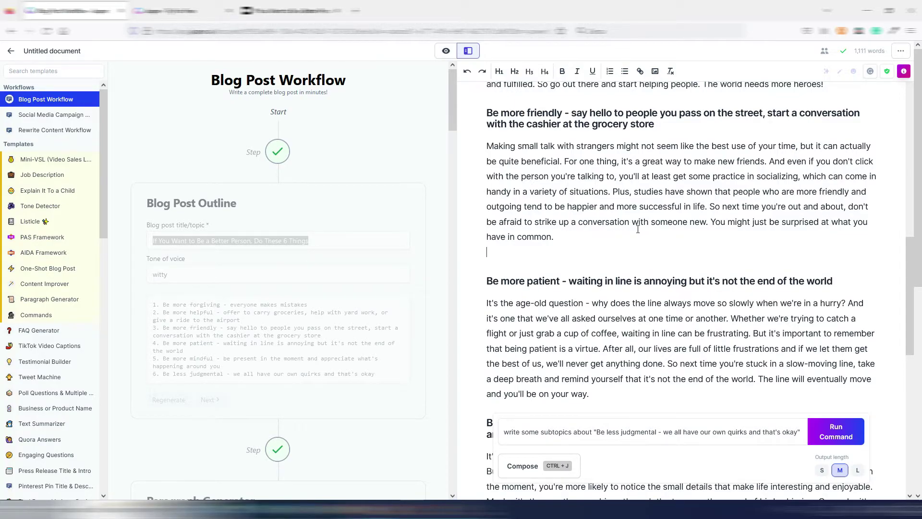
pyautogui.press('Return')
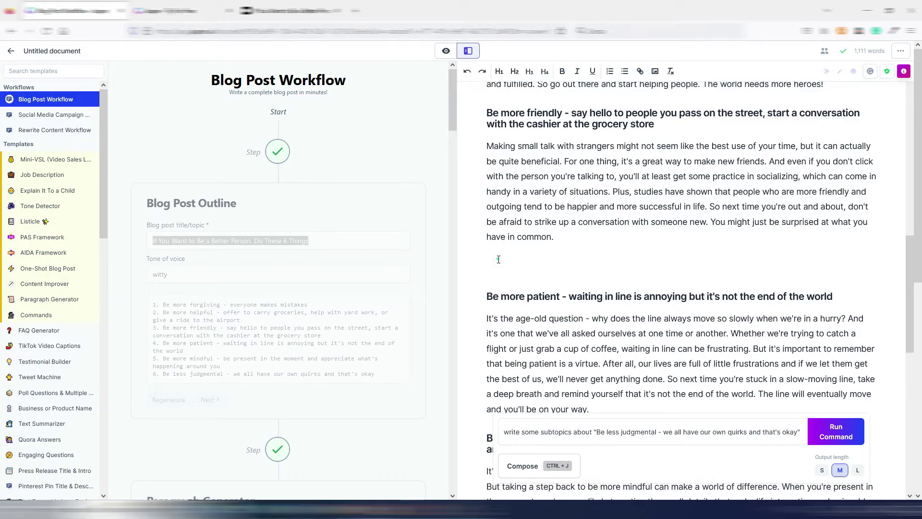
pyautogui.click(494, 260)
pyautogui.write('give me some exam')
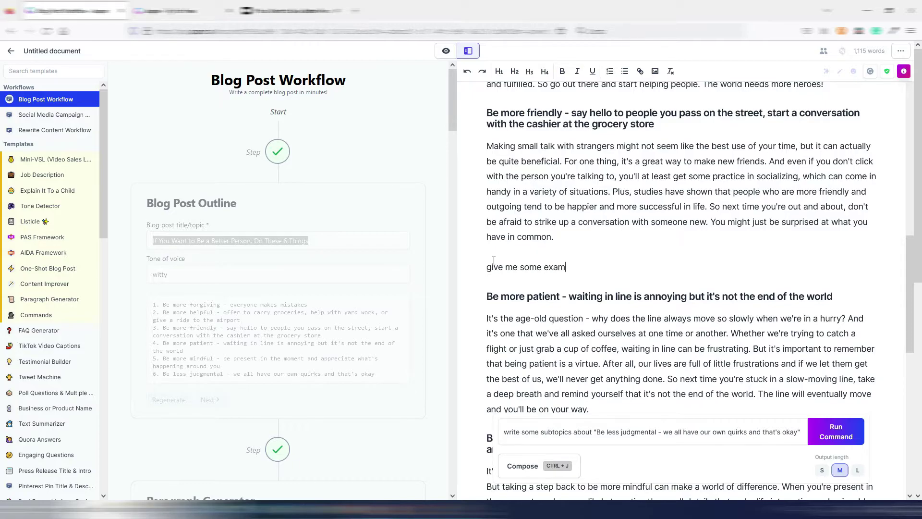
pyautogui.write('ple of interesting conversations')
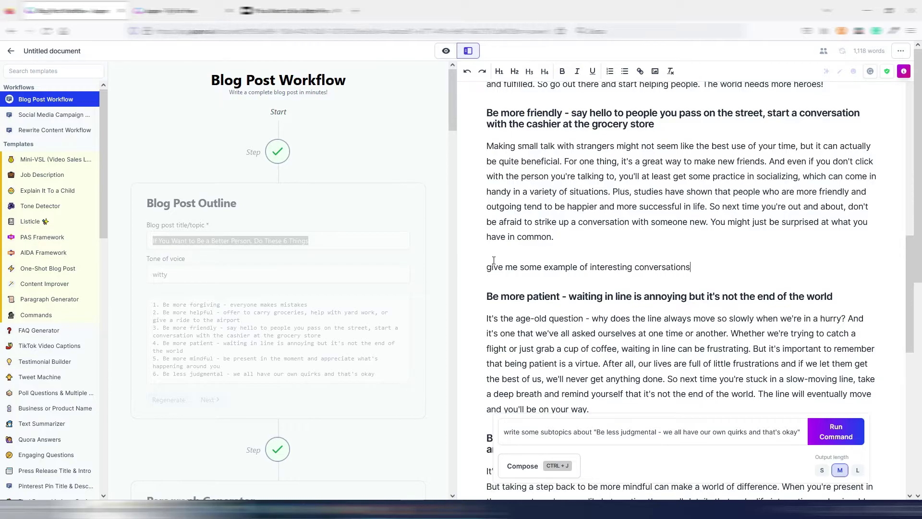
pyautogui.write(' tio start with people')
pyautogui.hotkey('ctrl', 'Return')
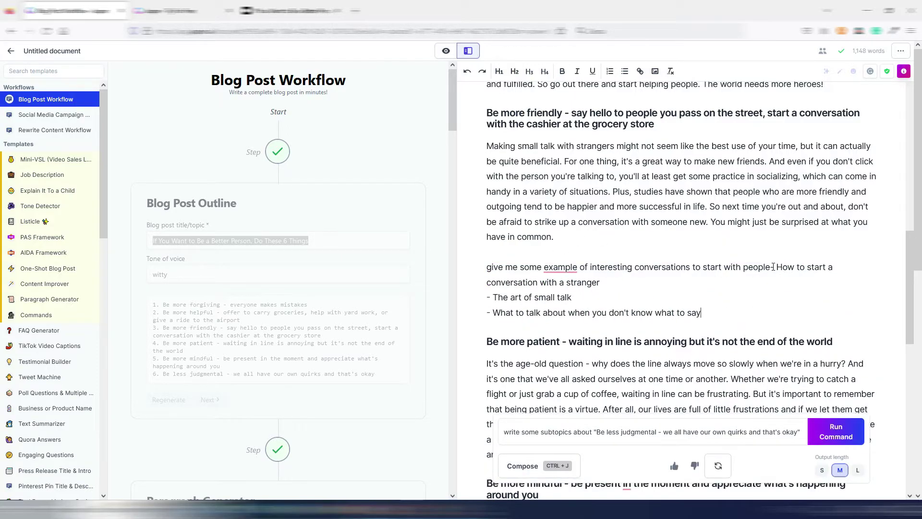
# Delete the inline command text and the blank line above the generated list of conversation ideas.
pyautogui.moveTo(770, 267); pyautogui.dragTo(487, 267)
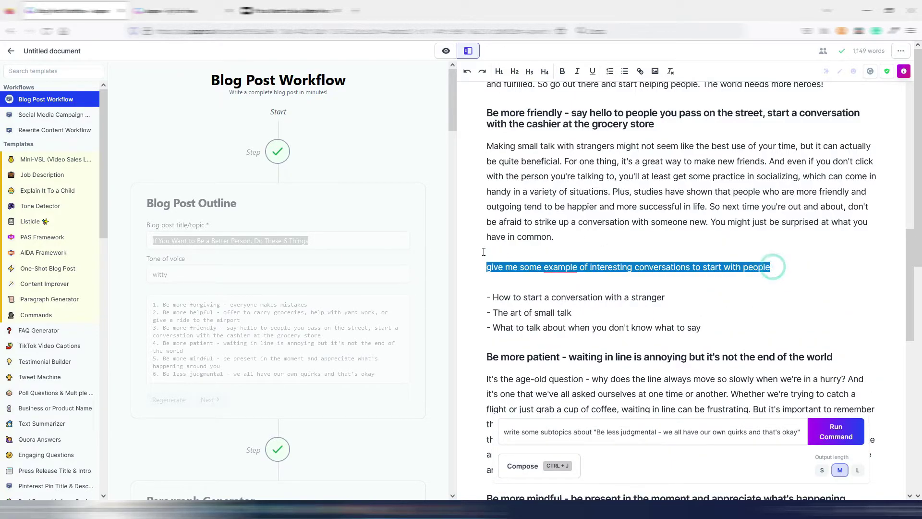
pyautogui.press('BackSpace')
pyautogui.press('BackSpace')
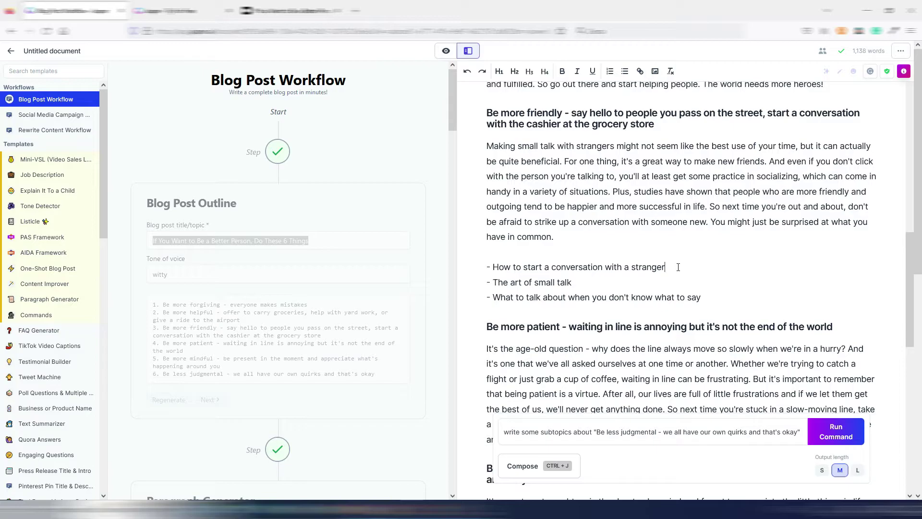
# Separate "How to start a conversation with a stranger" from the list, remove its leading dash, and format it as a Heading 3.
pyautogui.press('Return')
pyautogui.press('Return')
pyautogui.press('Up')
pyautogui.press('Up')
pyautogui.press('Home')
pyautogui.press('Delete')
pyautogui.press('Delete')
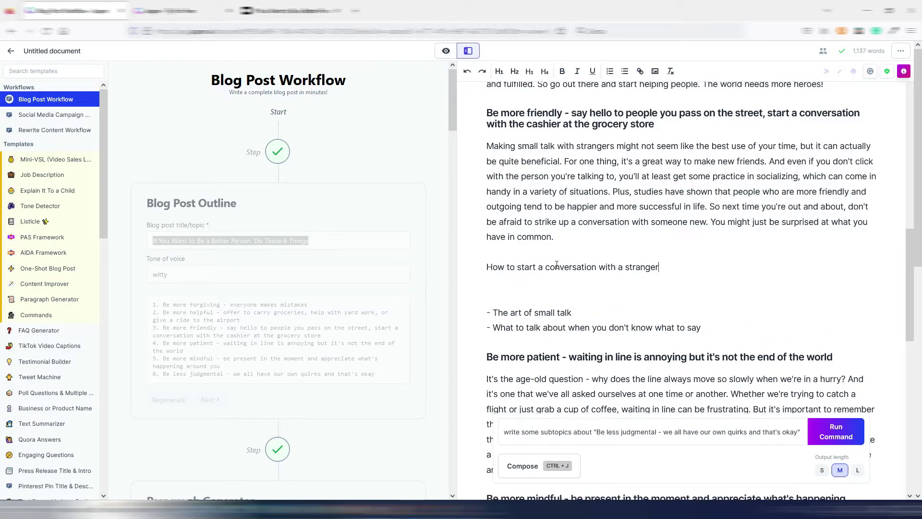
pyautogui.tripleClick(672, 267)
pyautogui.click(528, 76)
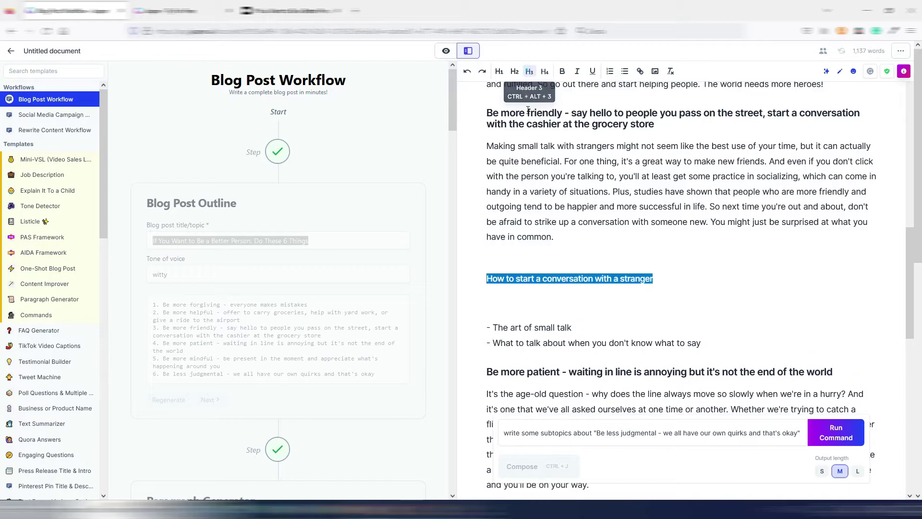
# Compose content under "How to start a conversation with a stranger" and delete the stray colon line and the "Be more grateful" line.
pyautogui.click(489, 294)
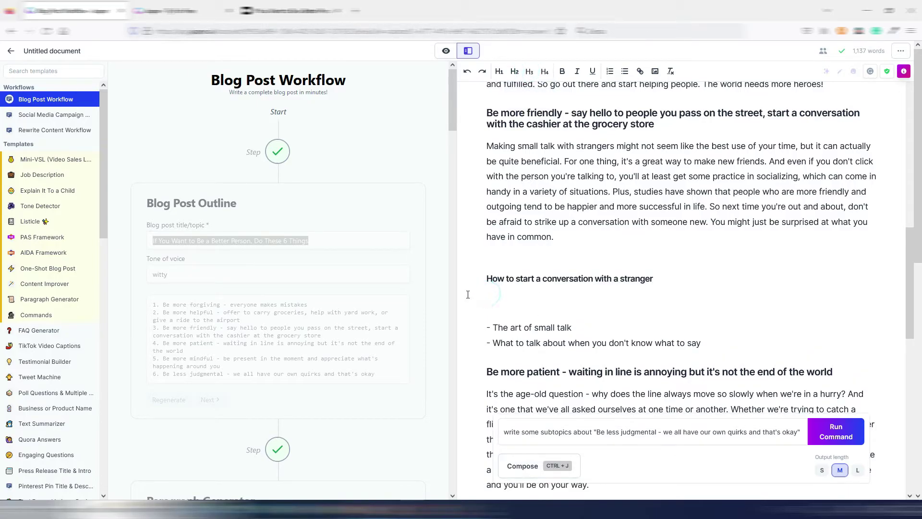
pyautogui.click(521, 466)
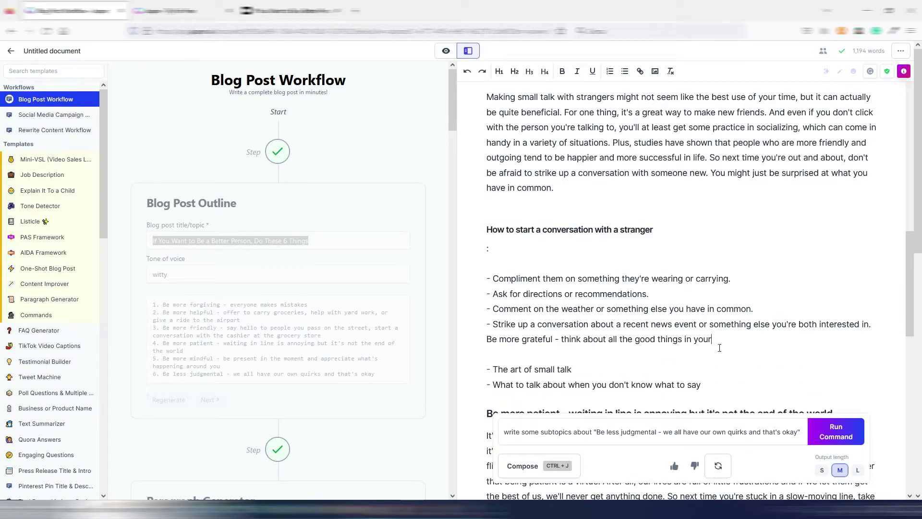
pyautogui.moveTo(716, 341); pyautogui.dragTo(486, 339)
pyautogui.press('BackSpace')
pyautogui.tripleClick(494, 247)
pyautogui.press('BackSpace')
pyautogui.press('Delete')
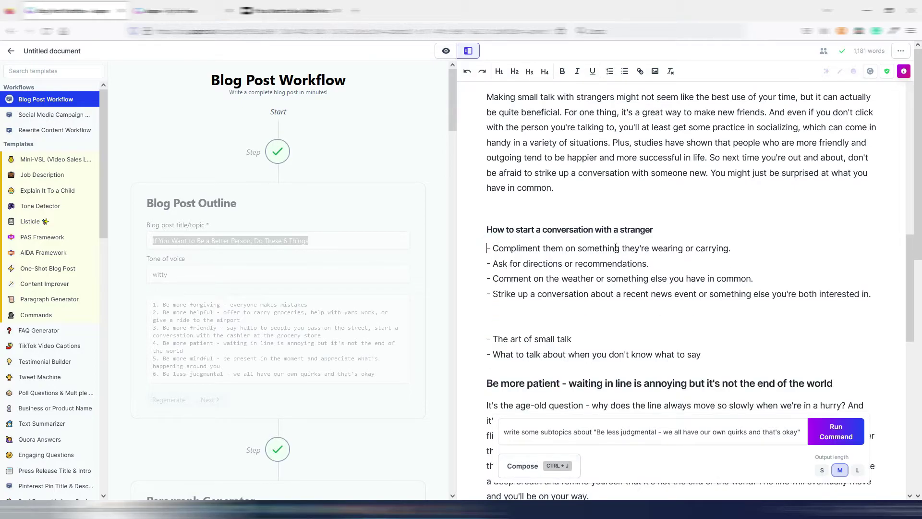
# Remove the dash before "The art of small talk", format it as a Heading 3, and delete the extra blank line above it.
pyautogui.moveTo(487, 230); pyautogui.dragTo(654, 229)
pyautogui.click(515, 320)
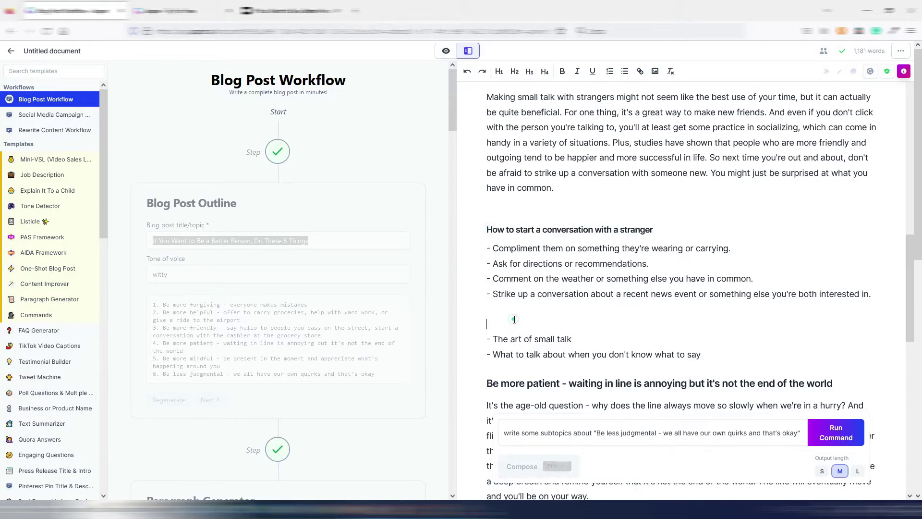
pyautogui.press('Delete')
pyautogui.press('Delete')
pyautogui.press('Delete')
pyautogui.click(577, 325)
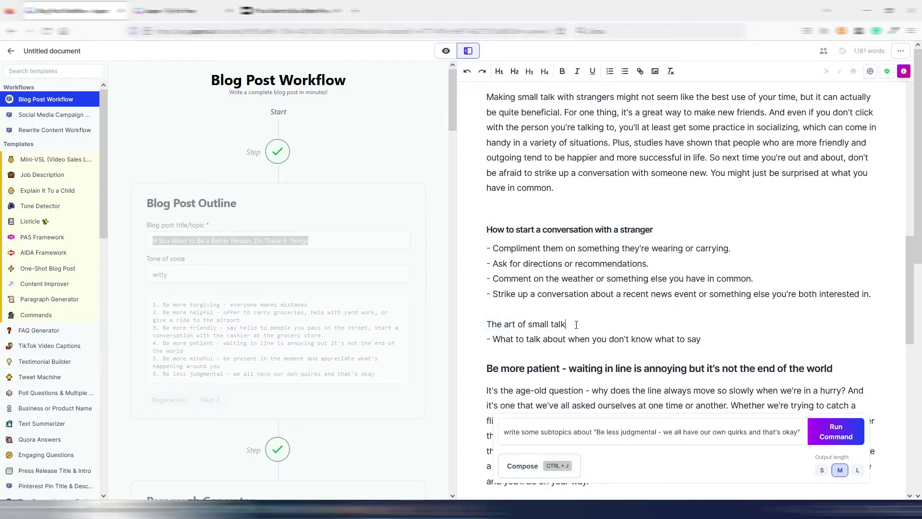
pyautogui.tripleClick(577, 325)
pyautogui.click(529, 71)
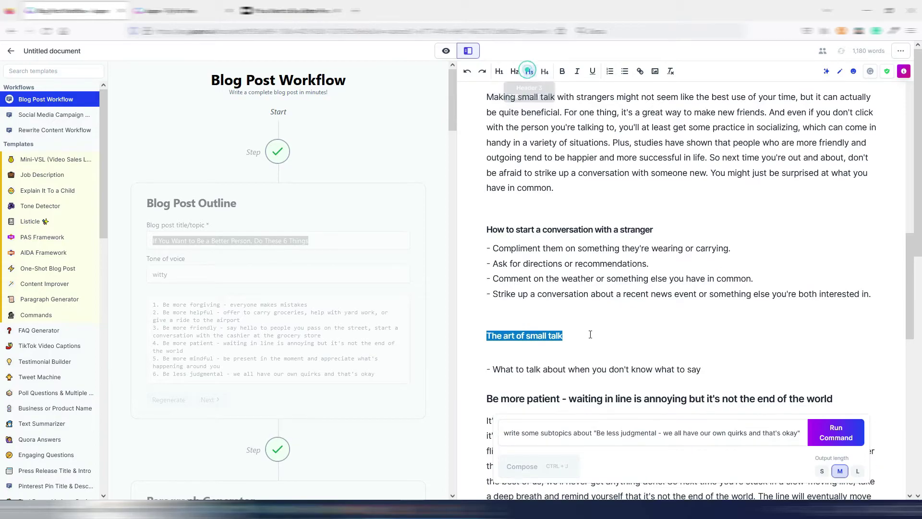
pyautogui.click(498, 313)
pyautogui.press('Delete')
# Add a blank line under "The art of small talk" and compose a paragraph there.
pyautogui.click(509, 336)
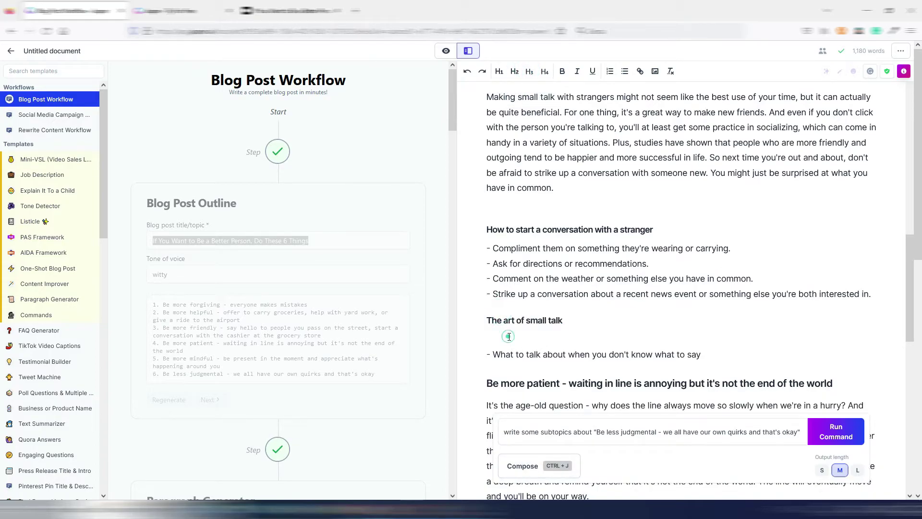
pyautogui.press('Return')
pyautogui.click(491, 336)
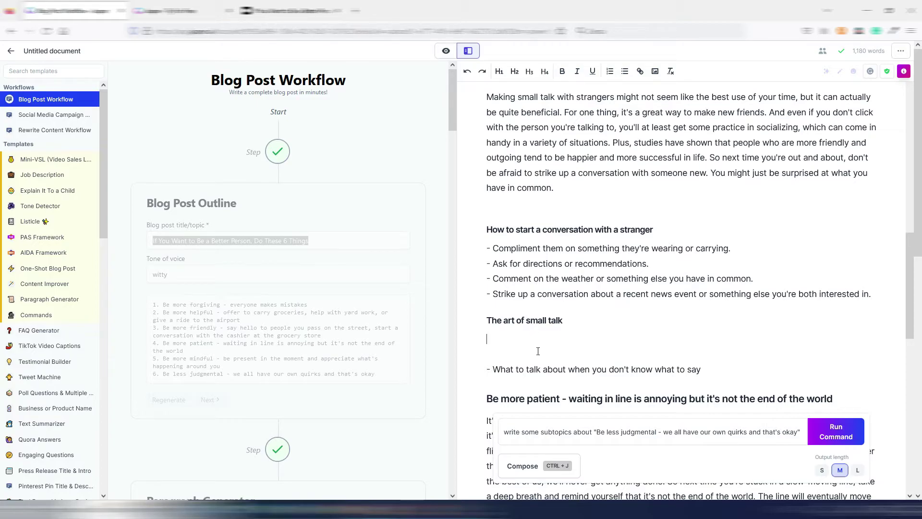
pyautogui.hotkey('ctrl', 'j')
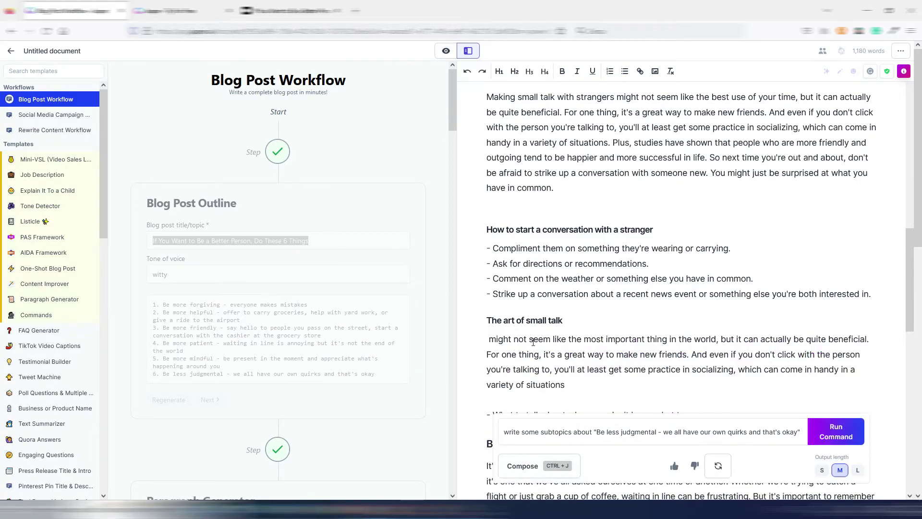
# Remove the leading space from the small talk paragraph and capitalize its first word to "Might".
pyautogui.scroll(-3, 617, 343)
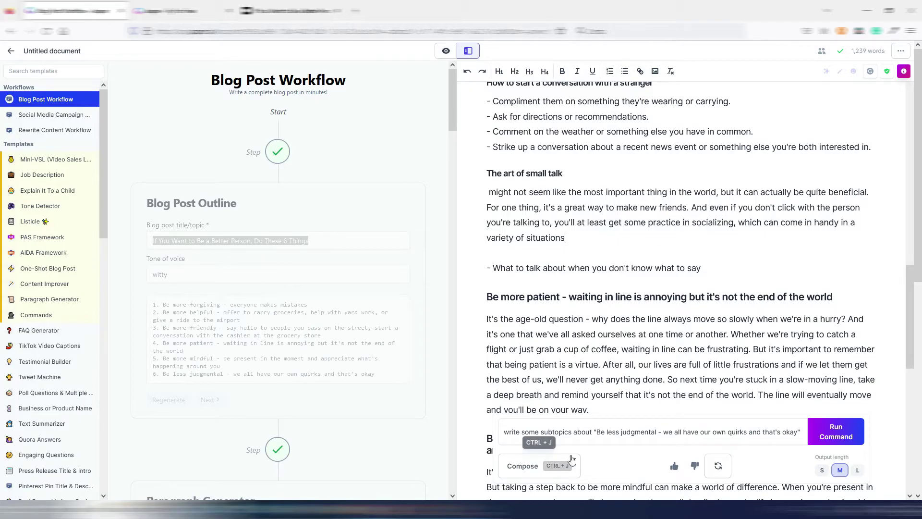
pyautogui.click(492, 192)
pyautogui.press('BackSpace')
pyautogui.press('BackSpace')
pyautogui.write('M')
pyautogui.moveTo(860, 54)
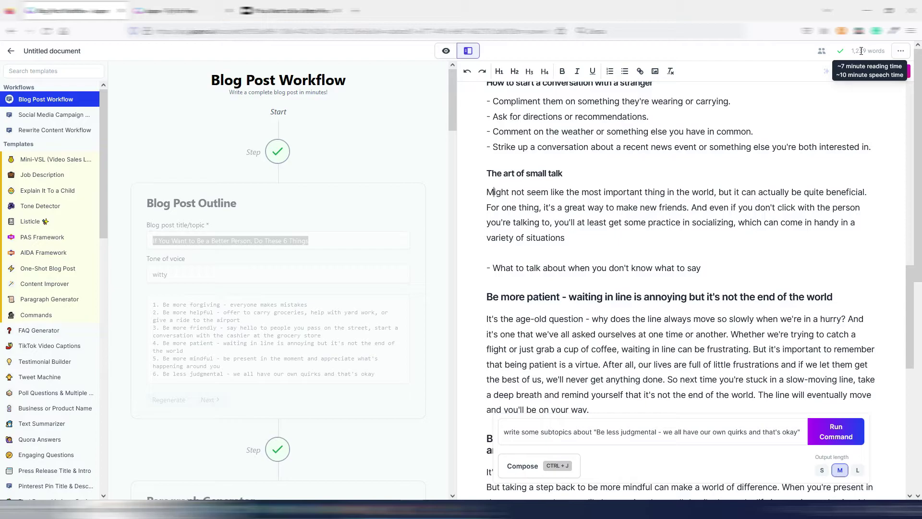
pyautogui.scroll(-1, 702, 271)
pyautogui.scroll(-4, 701, 271)
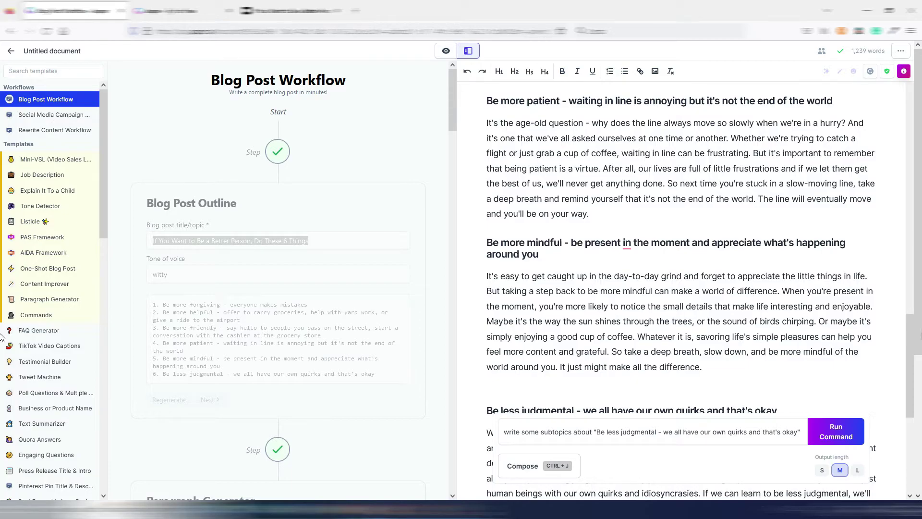
pyautogui.moveTo(911, 361); pyautogui.dragTo(357, 166)
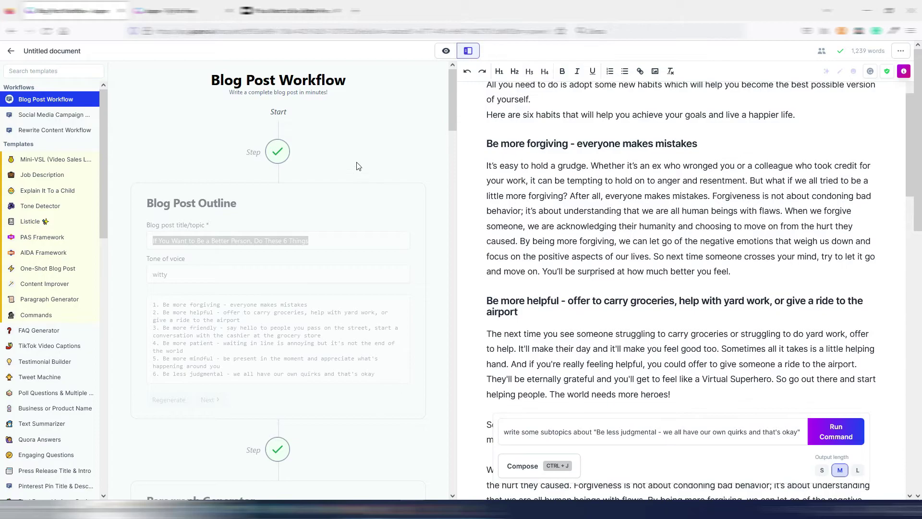
pyautogui.moveTo(456, 93)
pyautogui.mouseDown()
pyautogui.moveTo(449, 163)
pyautogui.moveTo(453, 96)
pyautogui.mouseUp()
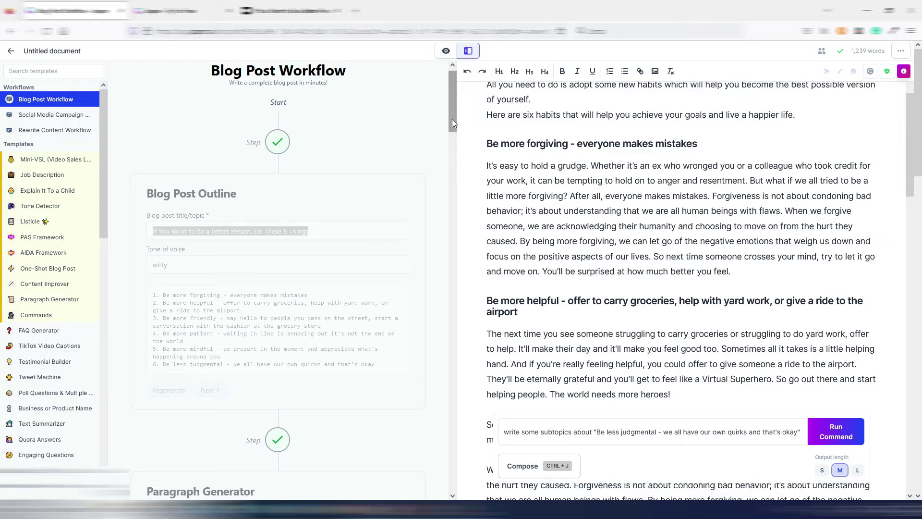
# Leave the blog post document and create a new document with the Social Media Campaign Workflow.
pyautogui.click(10, 51)
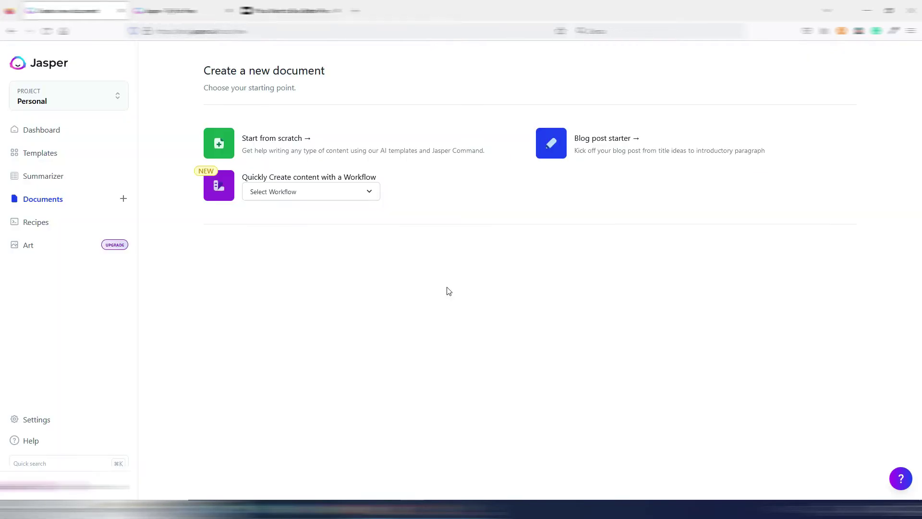
pyautogui.click(369, 192)
pyautogui.click(369, 192)
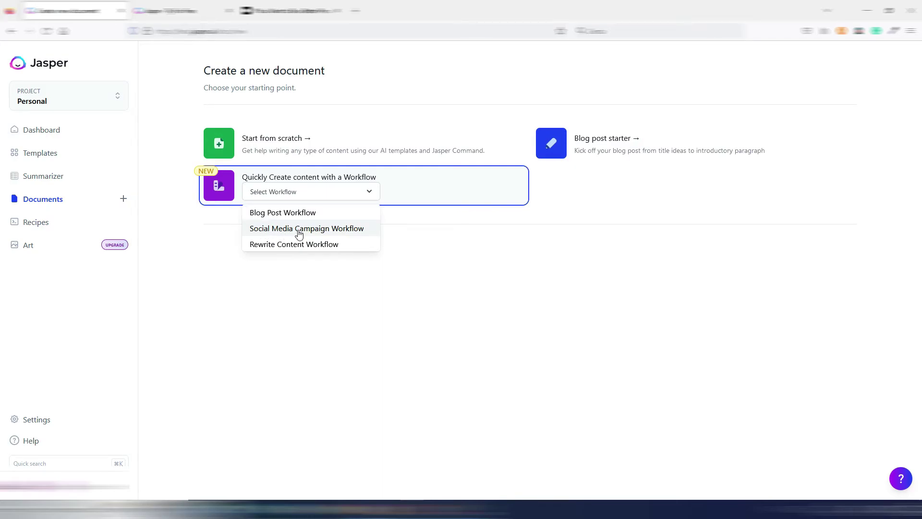
pyautogui.click(339, 229)
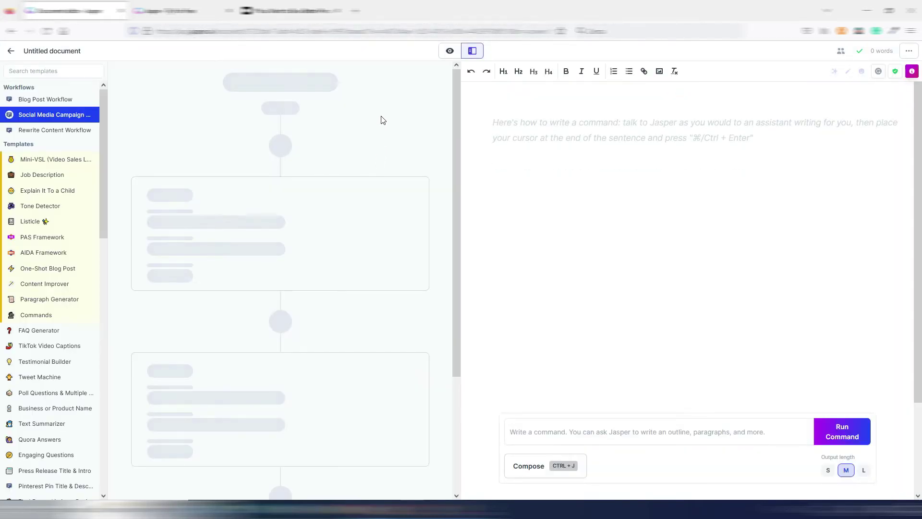
# Examine the steps of the Social Media Campaign Workflow, from Global Context for Content through LinkedIn Post.
pyautogui.click(458, 77)
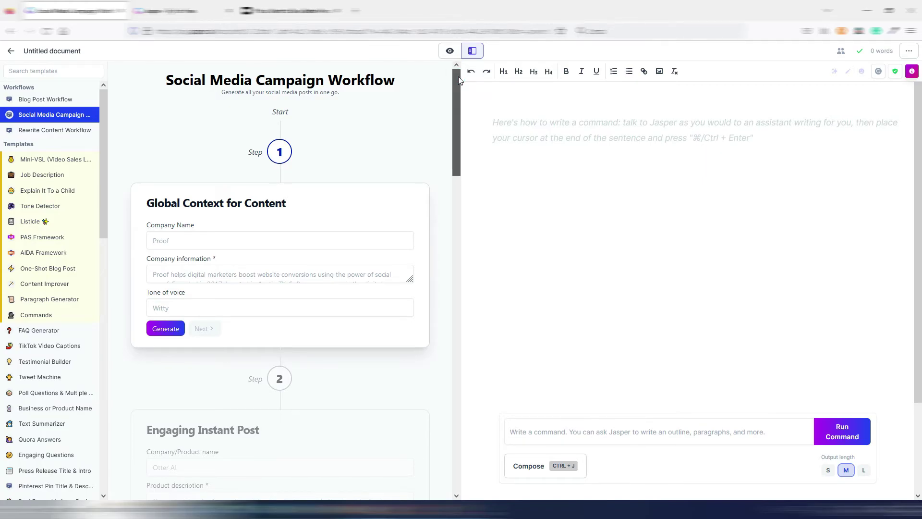
pyautogui.scroll(-1, 459, 79)
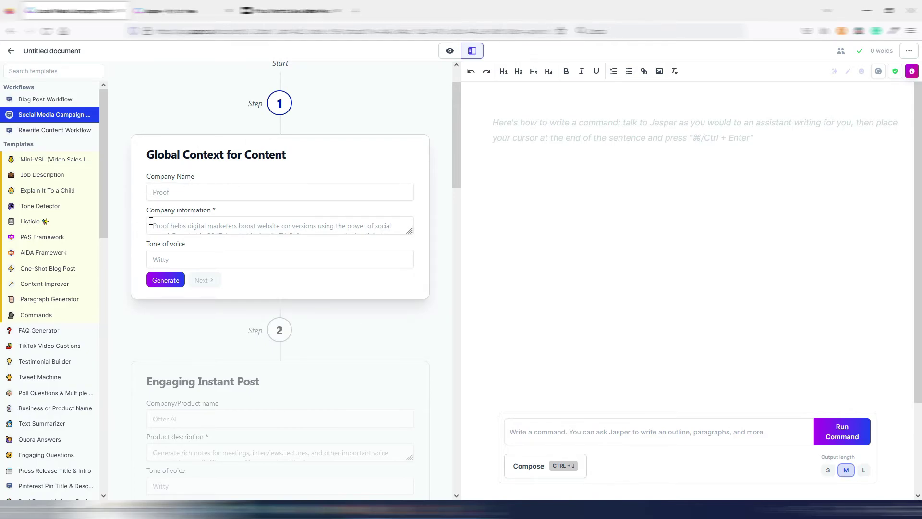
pyautogui.moveTo(457, 106); pyautogui.dragTo(460, 173)
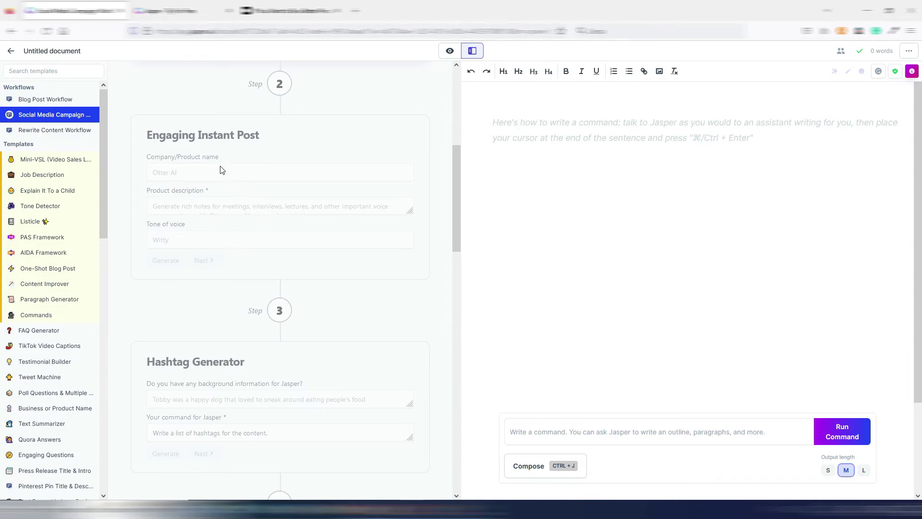
pyautogui.moveTo(457, 177); pyautogui.dragTo(452, 230)
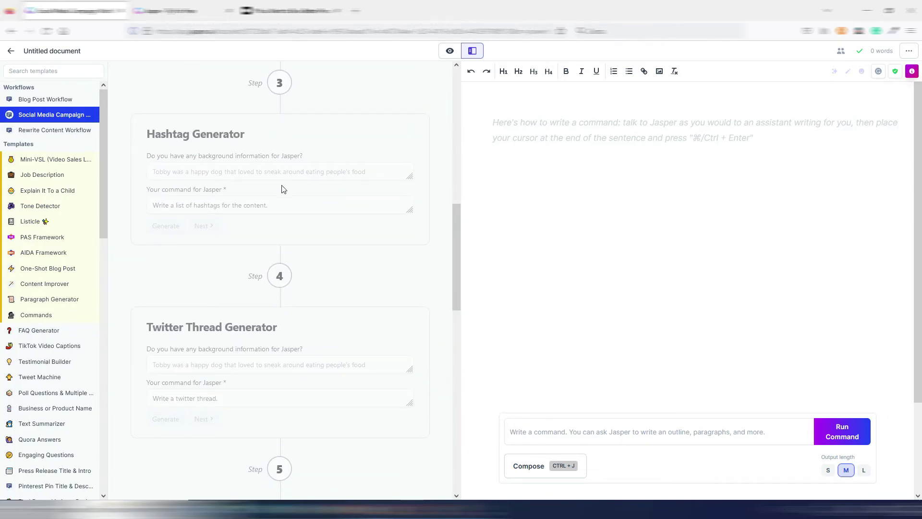
pyautogui.moveTo(456, 239); pyautogui.dragTo(438, 290)
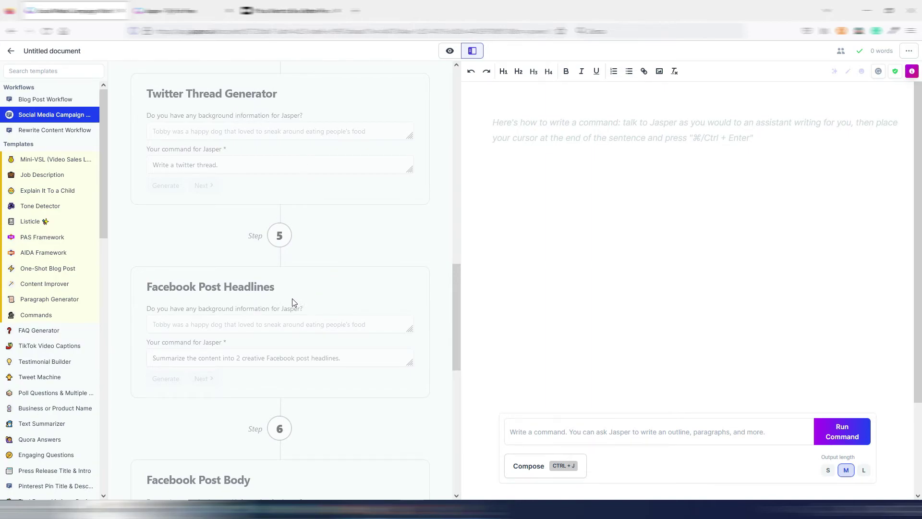
pyautogui.moveTo(457, 298); pyautogui.dragTo(453, 359)
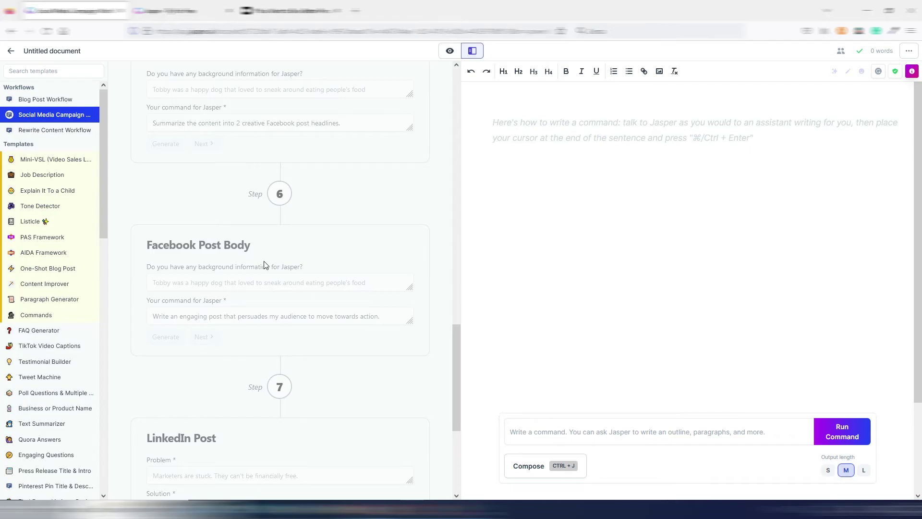
pyautogui.moveTo(457, 357); pyautogui.dragTo(457, 417)
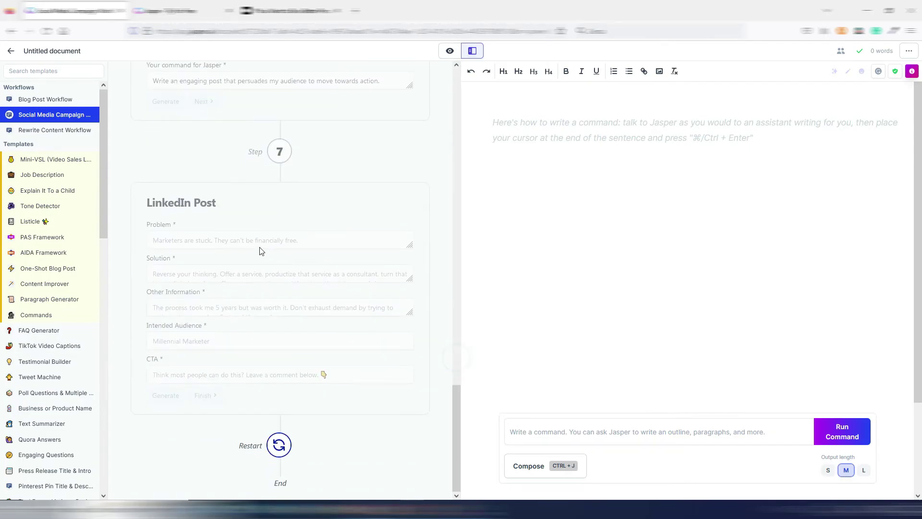
pyautogui.moveTo(457, 450); pyautogui.dragTo(444, 100)
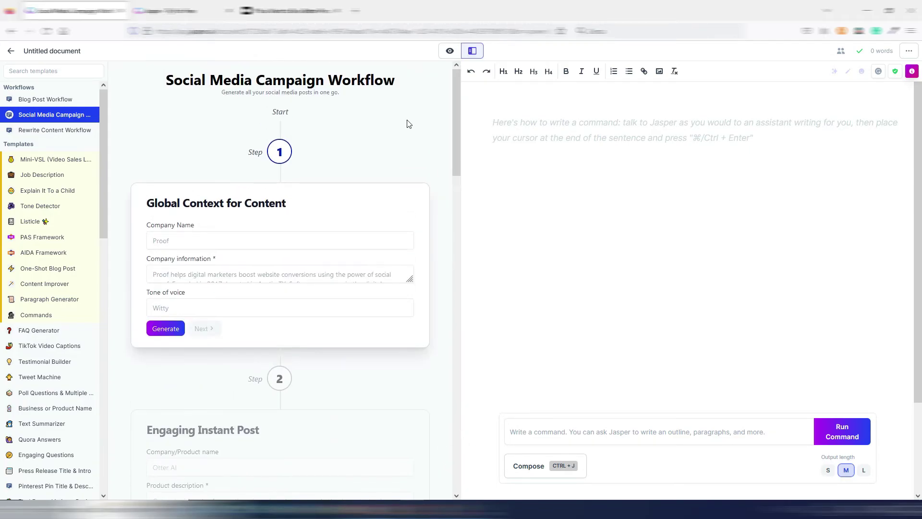
pyautogui.scroll(-13, 361, 191)
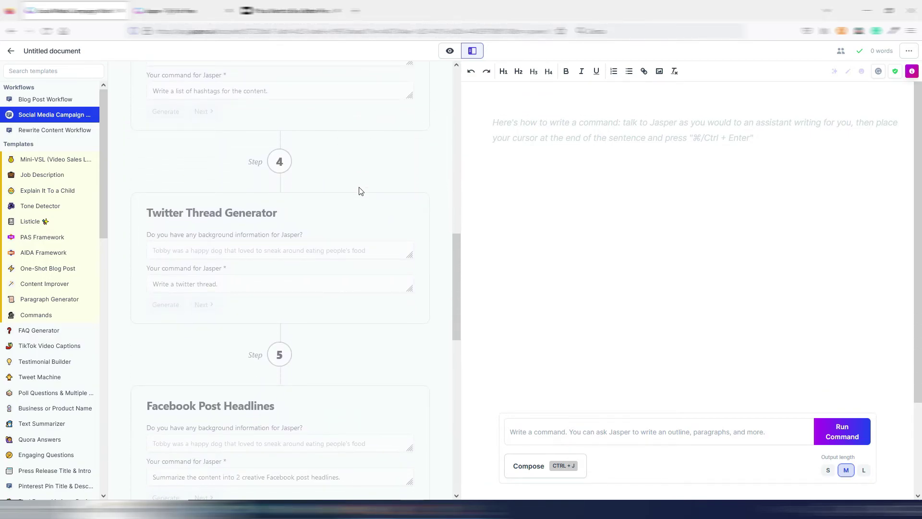
pyautogui.moveTo(456, 250); pyautogui.dragTo(456, 361)
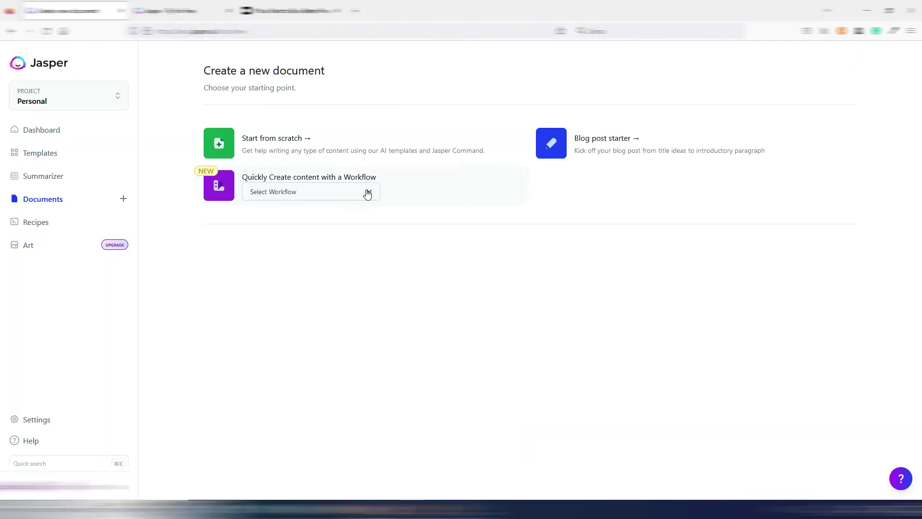
# Create a new document with the Rewrite Content Workflow and review its steps from Summarize through Extra Paragraphs to Consider.
pyautogui.click(367, 191)
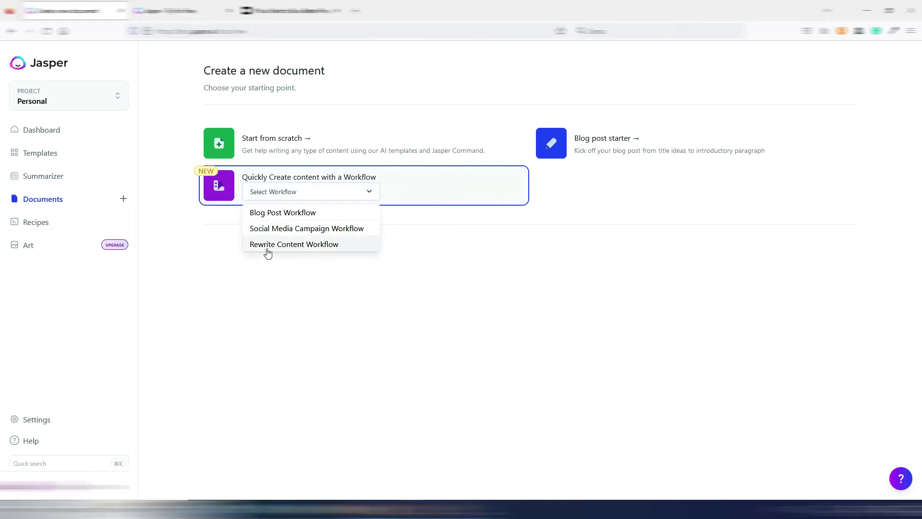
pyautogui.click(290, 245)
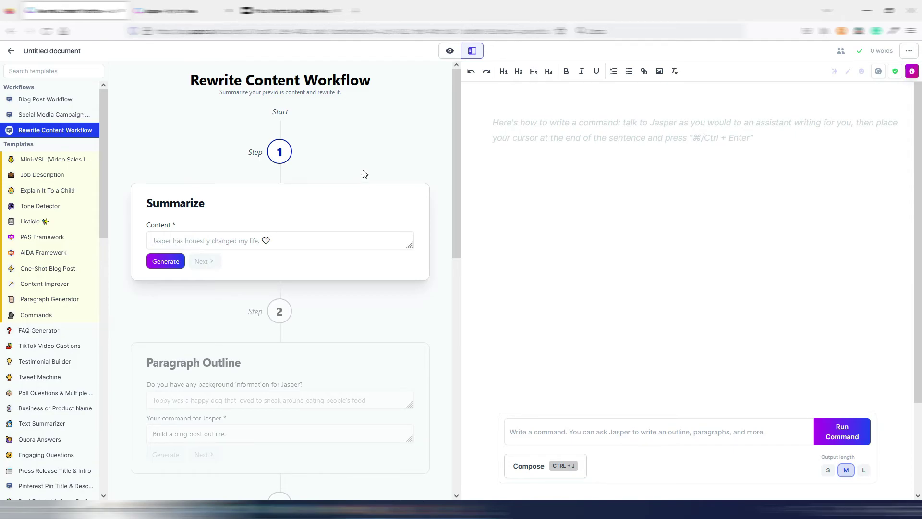
pyautogui.moveTo(457, 103); pyautogui.dragTo(432, 127)
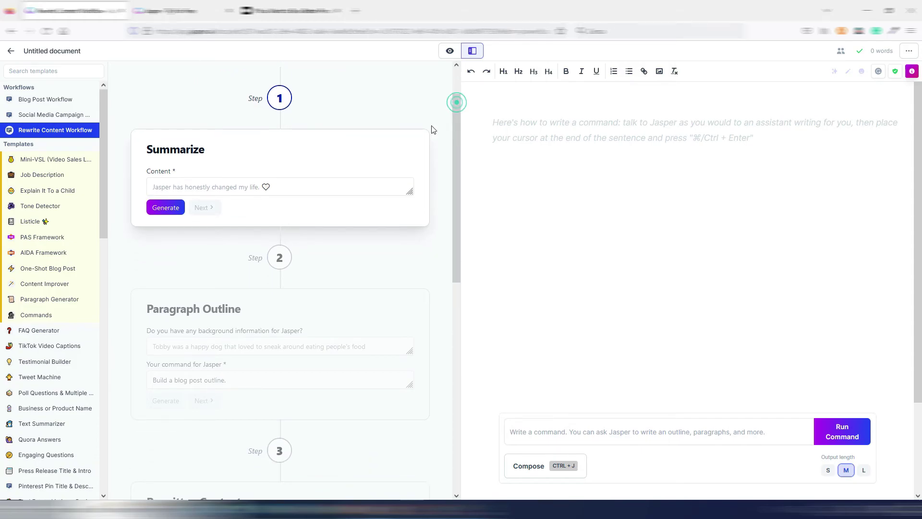
pyautogui.moveTo(456, 140); pyautogui.dragTo(453, 203)
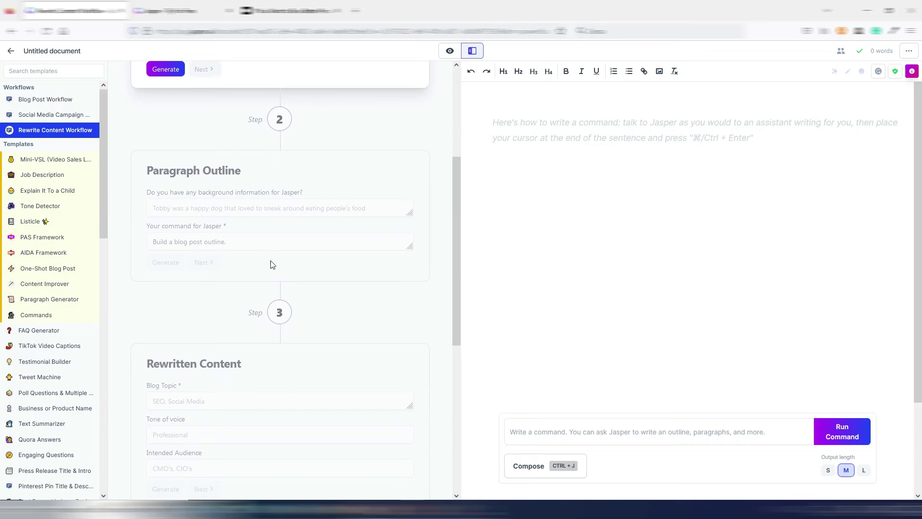
pyautogui.moveTo(455, 197); pyautogui.dragTo(454, 251)
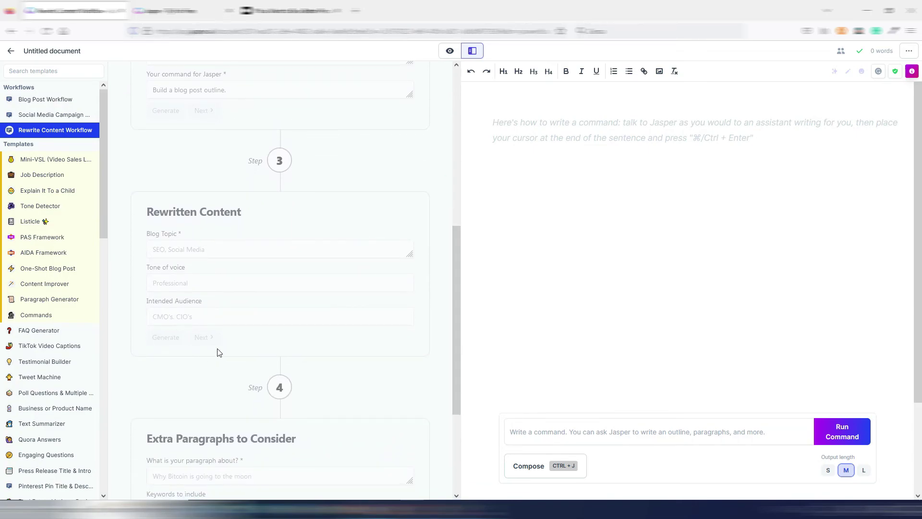
pyautogui.scroll(-3, 323, 298)
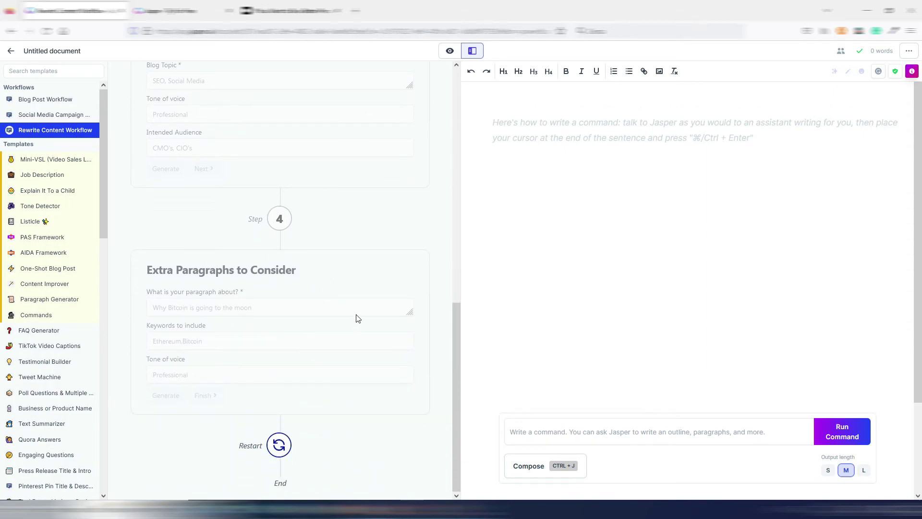
pyautogui.moveTo(457, 417); pyautogui.dragTo(453, 162)
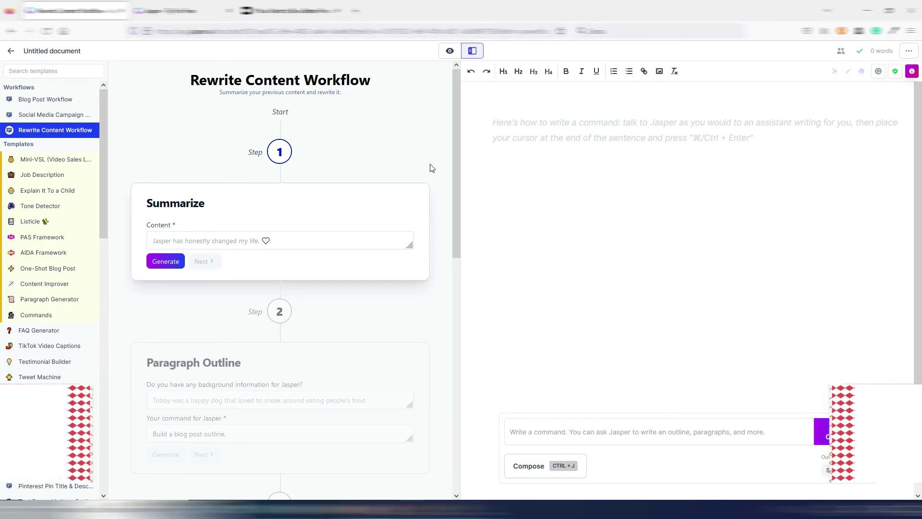
# View the Jasper free trial offer page, going back once to the Rewrite Content Workflow document to glance at its templates.
pyautogui.hotkey('ctrl', 'Tab')
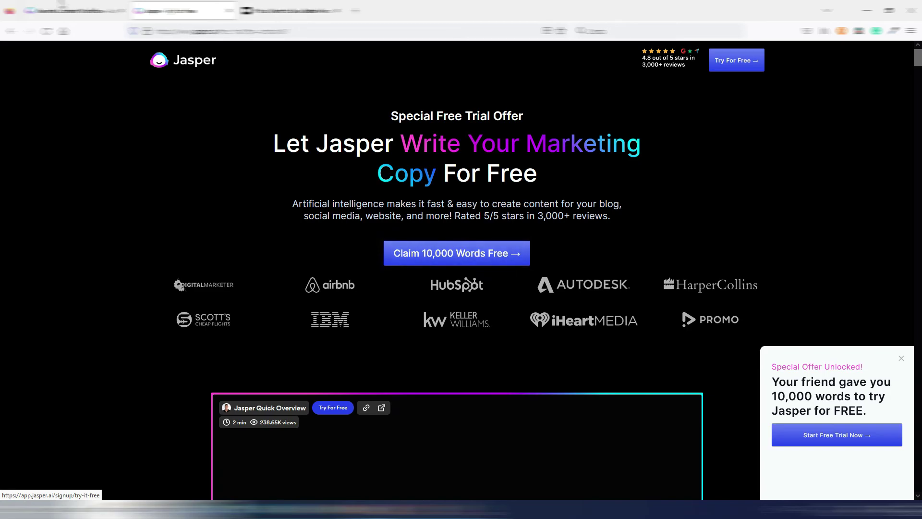
pyautogui.hotkey('ctrl', 'shift', 'Tab')
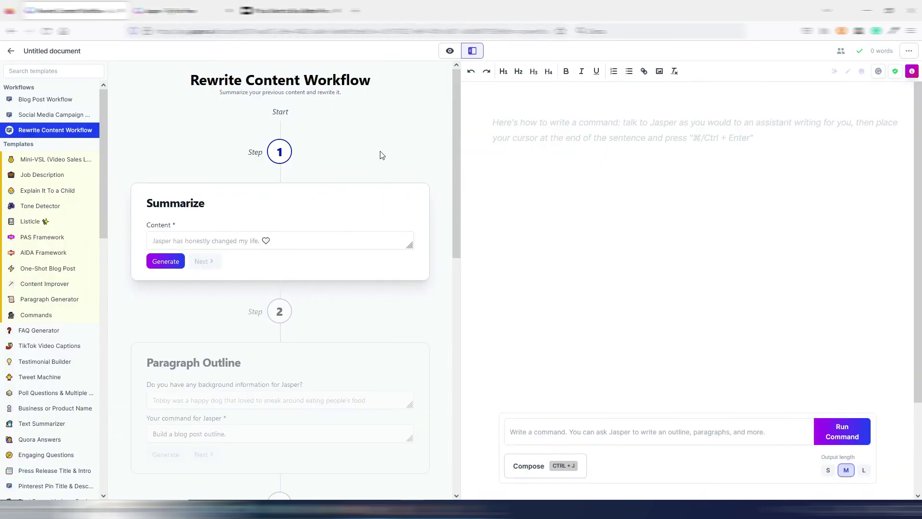
pyautogui.moveTo(106, 99)
pyautogui.mouseDown()
pyautogui.moveTo(103, 214)
pyautogui.moveTo(121, 158)
pyautogui.moveTo(113, 115)
pyautogui.mouseUp()
pyautogui.hotkey('ctrl', 'Tab')
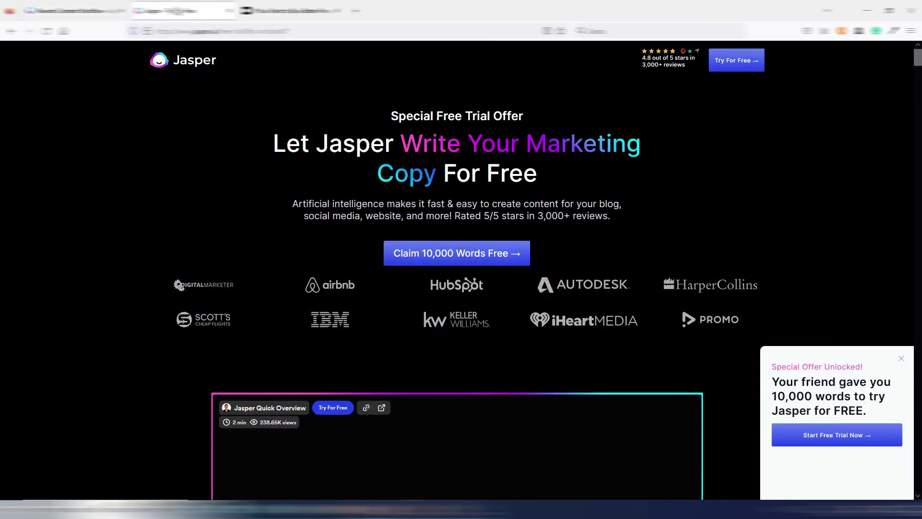